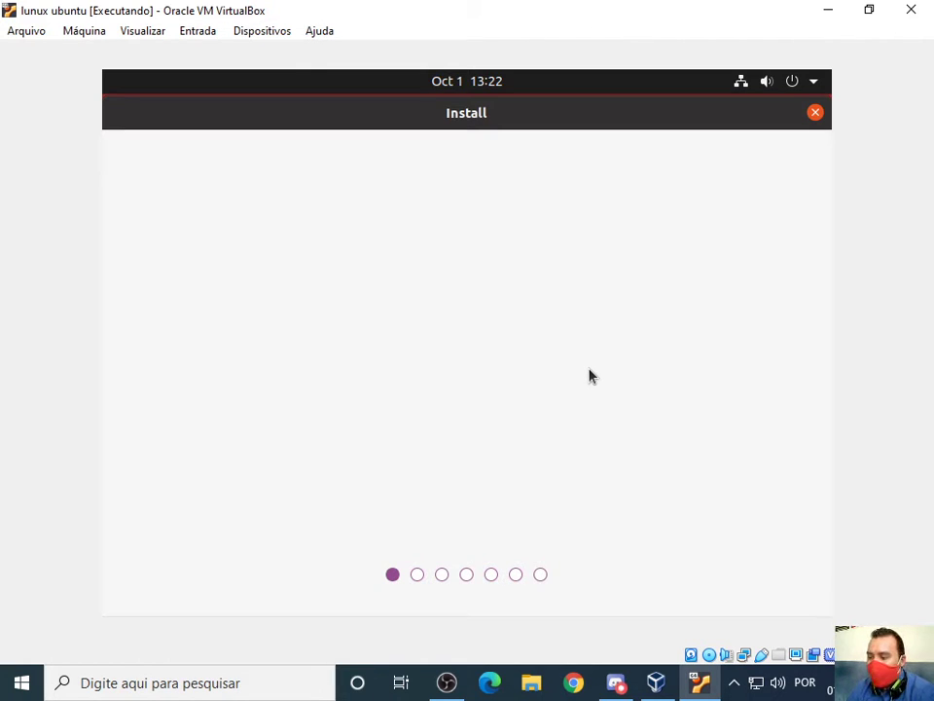
Switch to Discord to check the class channel's messages and return to the Ubuntu virtual machine.
click(624, 686)
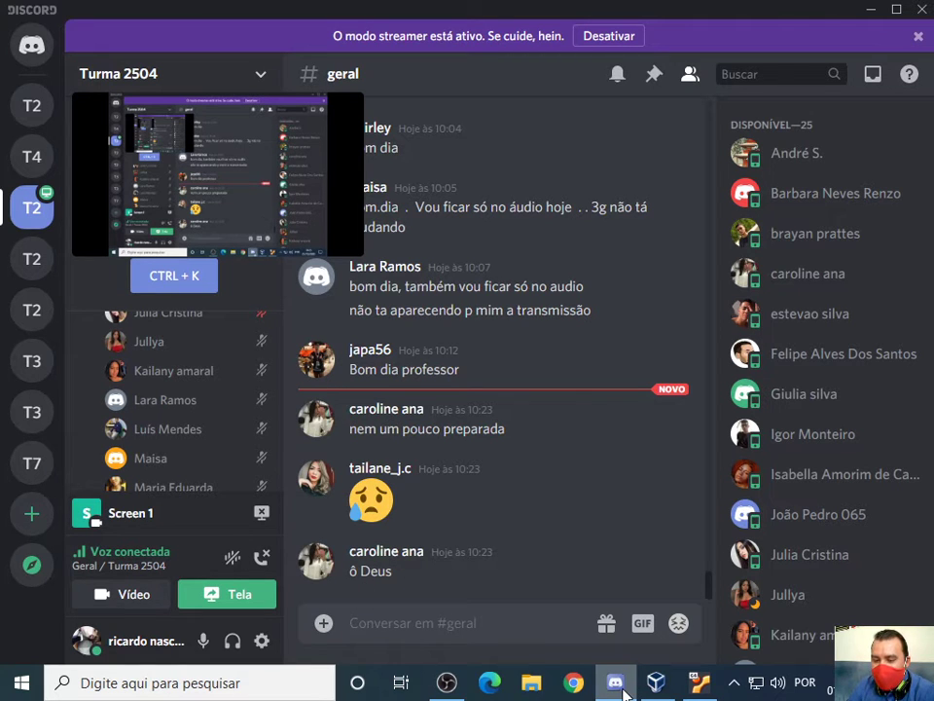
mouse_move(589, 669)
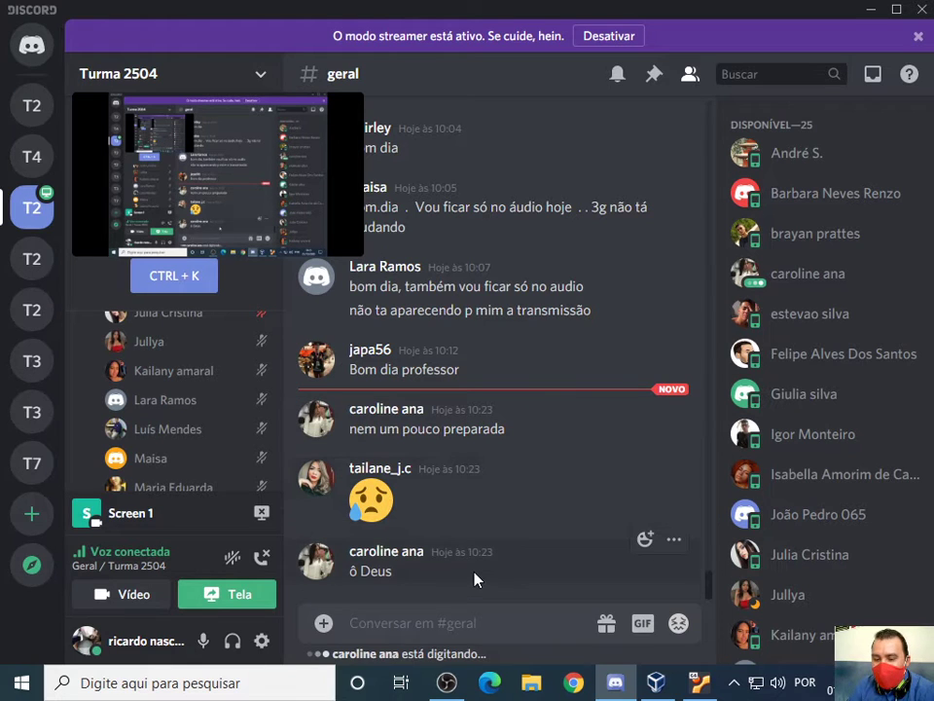
click(697, 686)
Choose Português do Brasil as the language on the Ubuntu installer's welcome screen.
scroll(170, 397, down, 1)
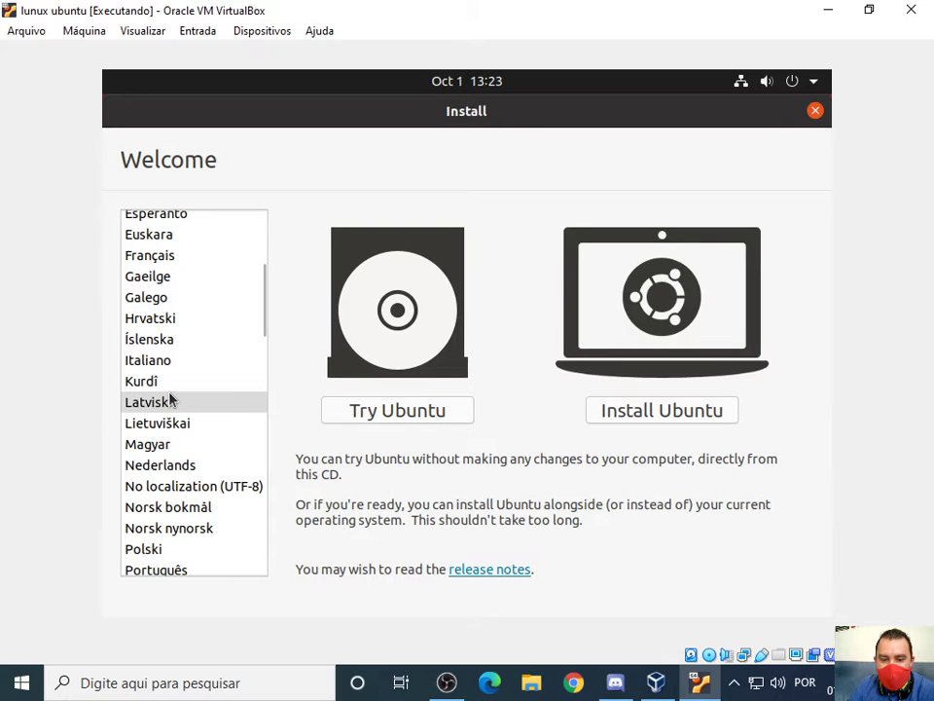
scroll(171, 400, down, 2)
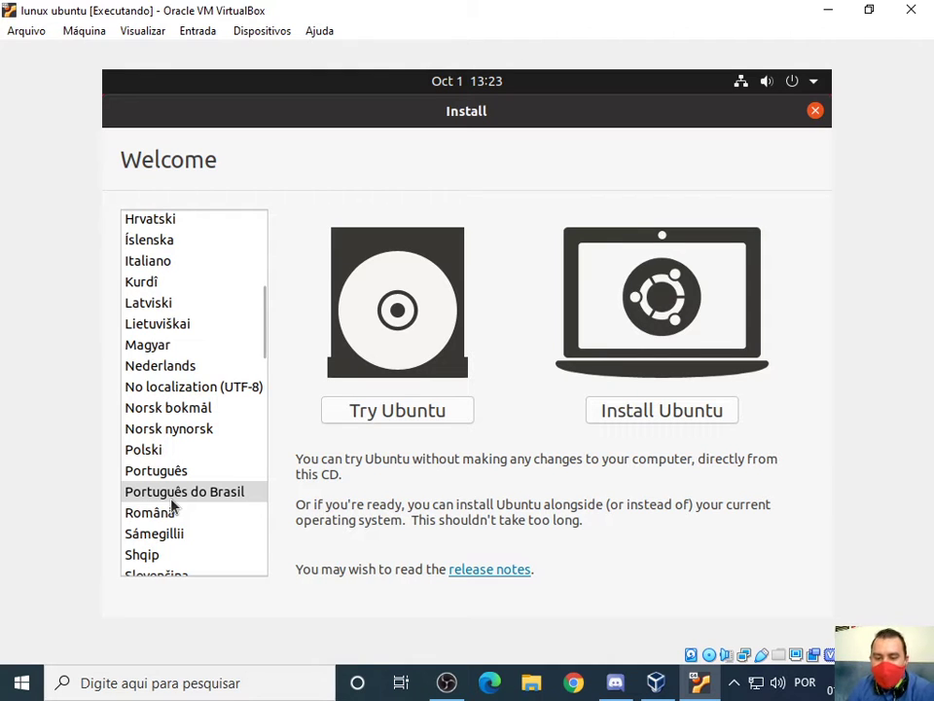
click(382, 413)
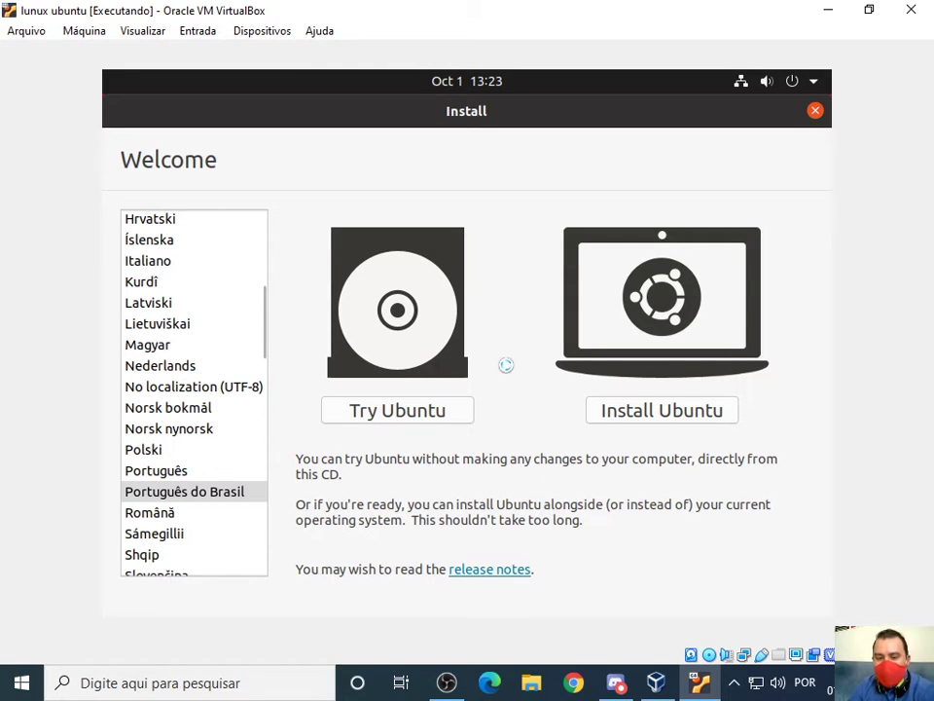
Read the new student replies in the Discord class channel and go back to the VirtualBox window.
click(613, 684)
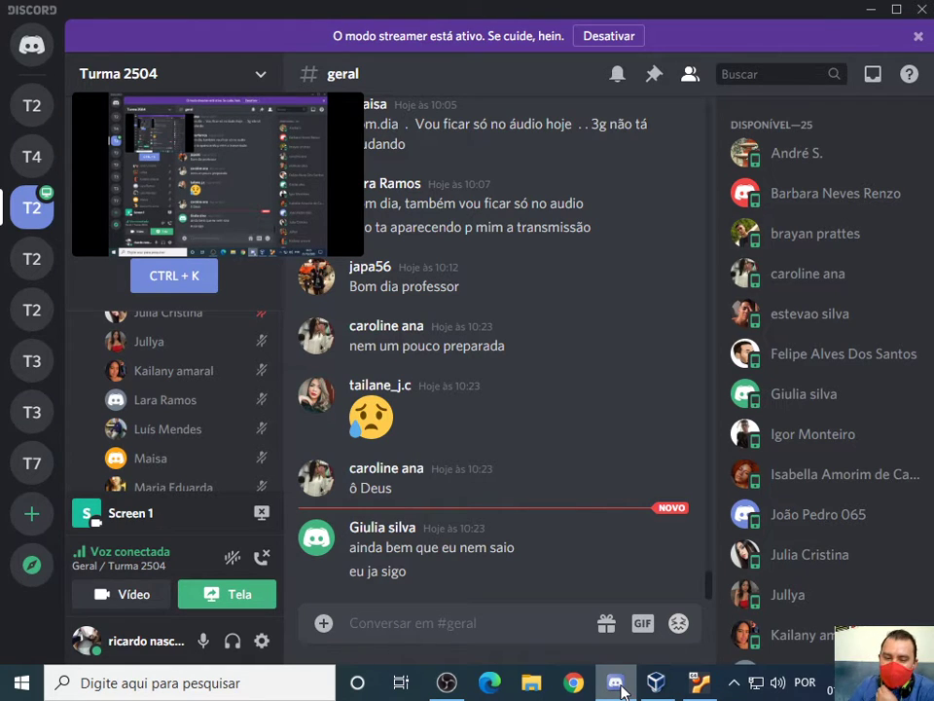
click(619, 685)
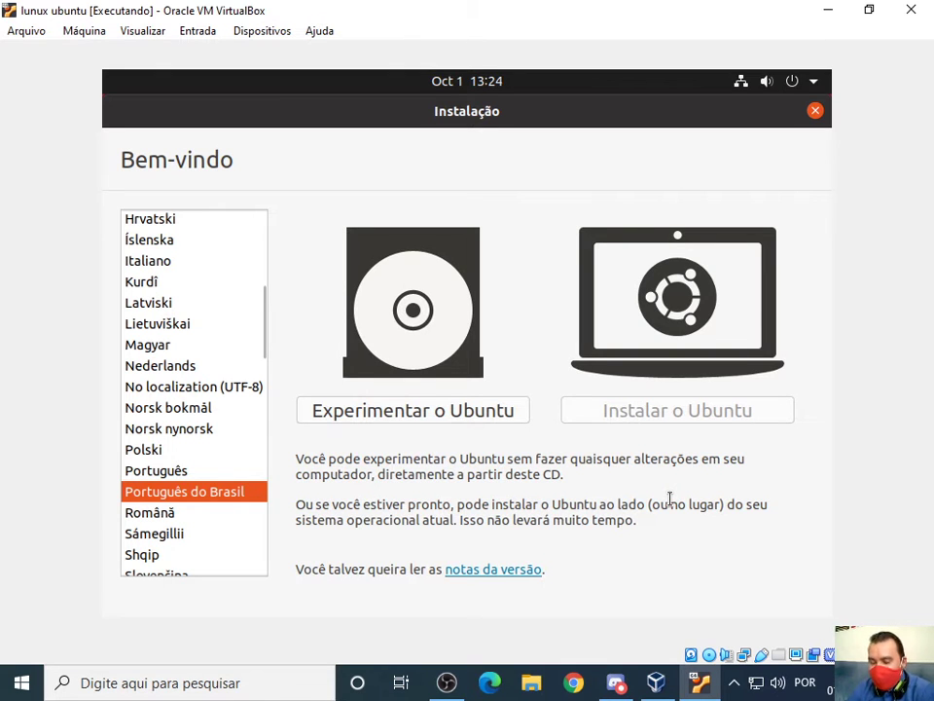
click(615, 685)
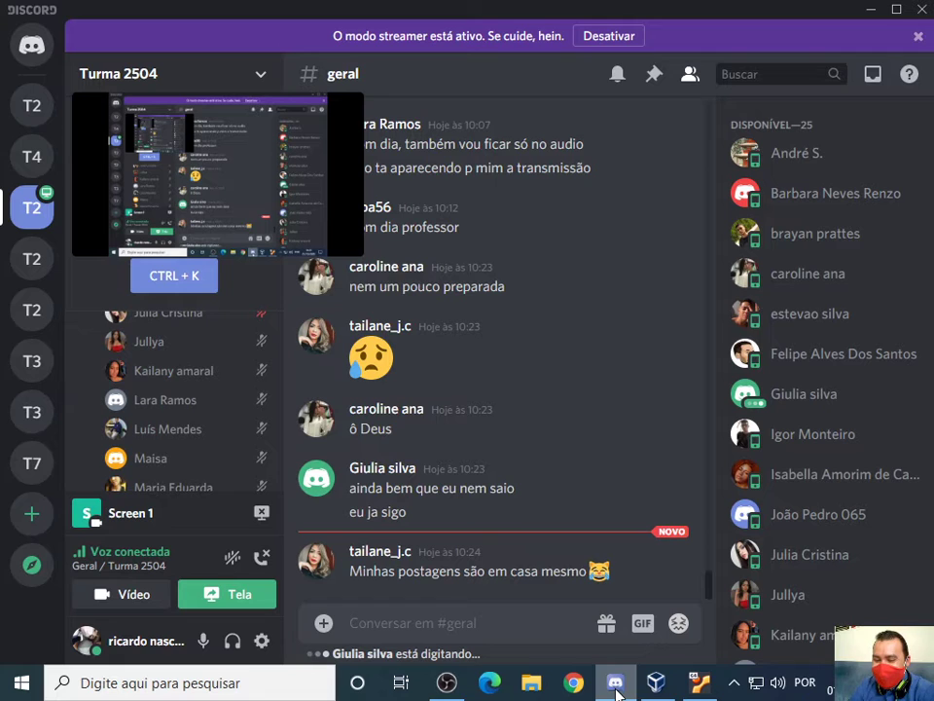
mouse_move(709, 697)
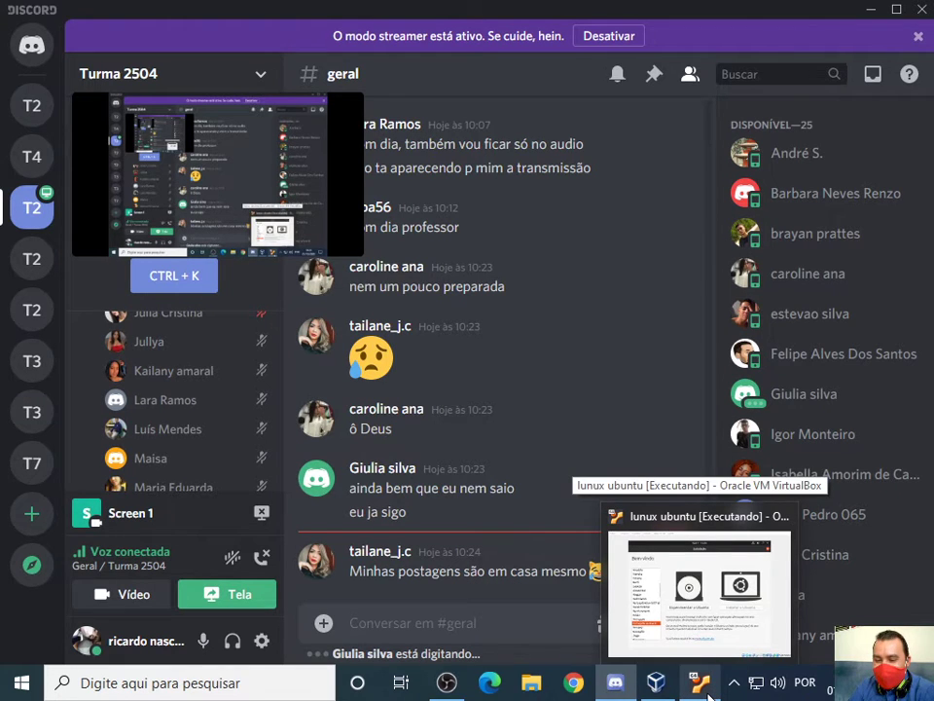
click(710, 697)
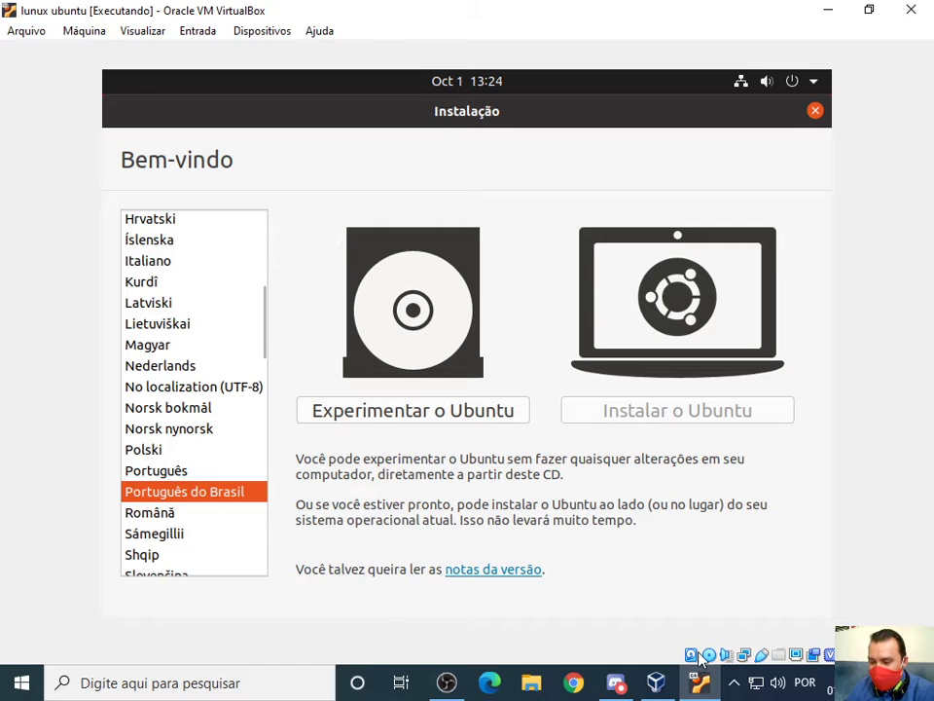
click(733, 683)
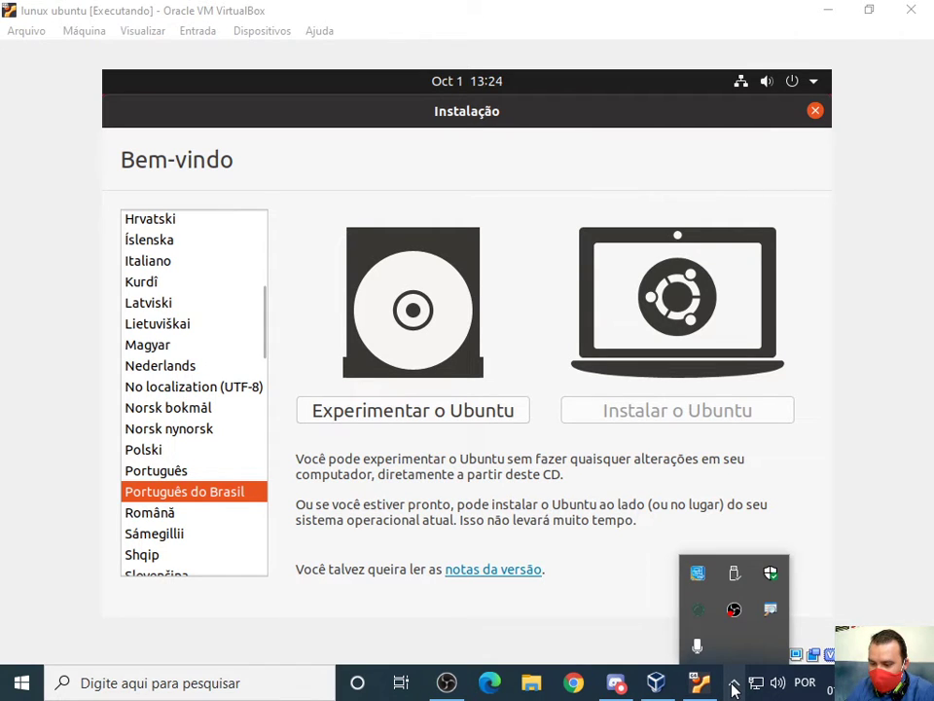
click(580, 585)
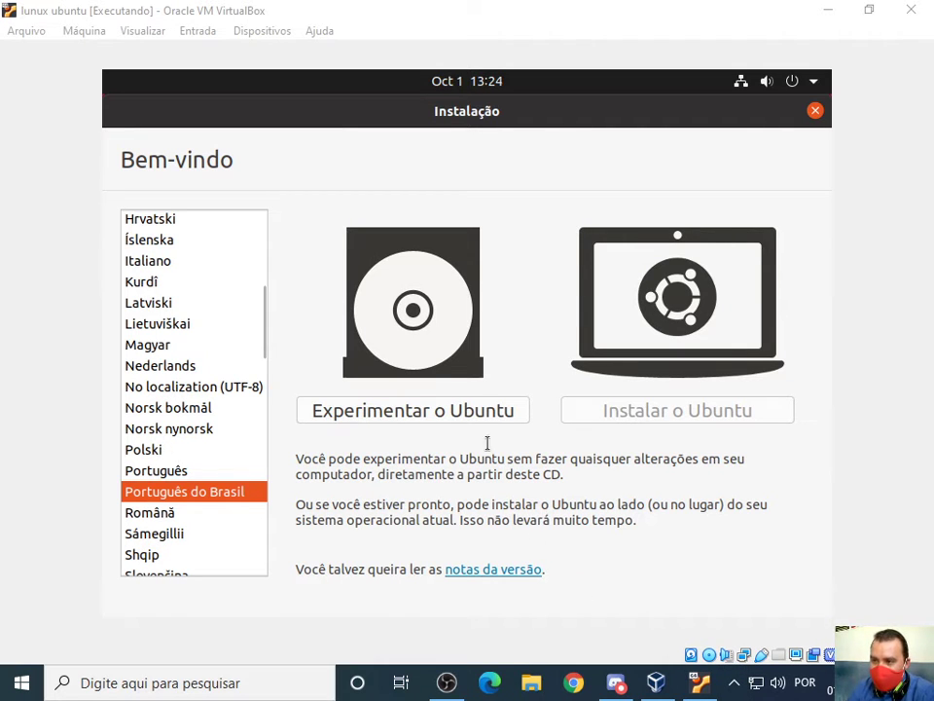
click(868, 11)
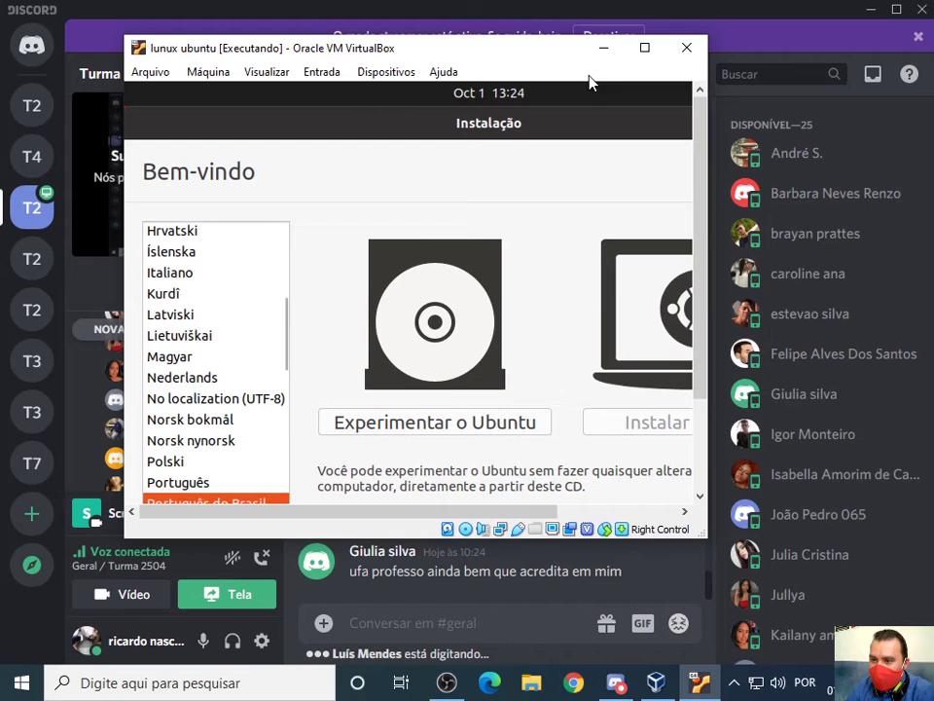
click(644, 48)
Check the Discord chat and start the Ubuntu trial session (Experimentar o Ubuntu) in the virtual machine.
click(616, 683)
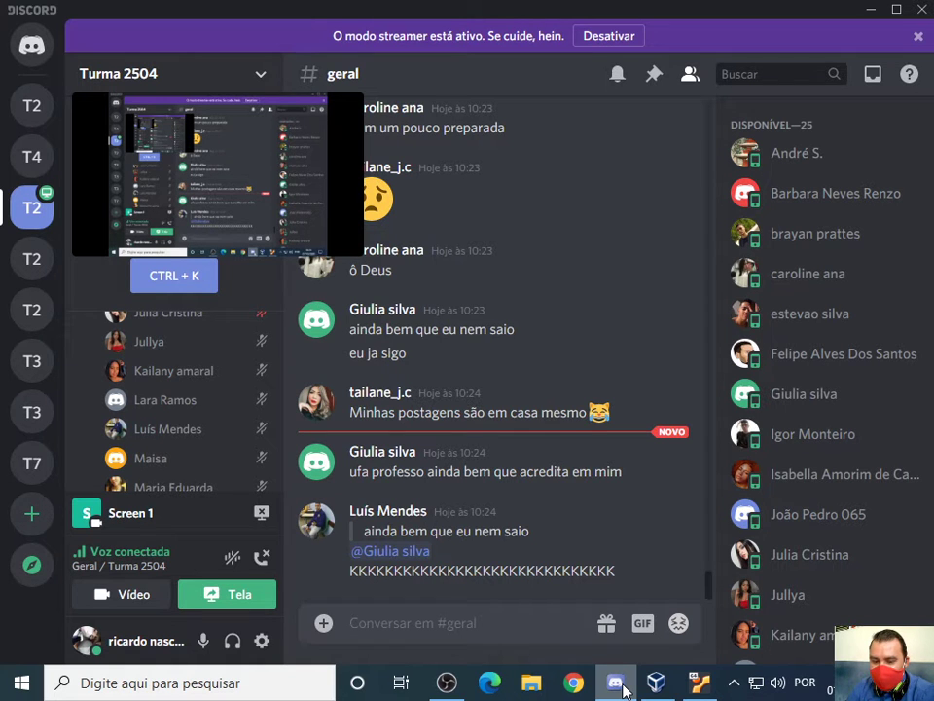
click(623, 687)
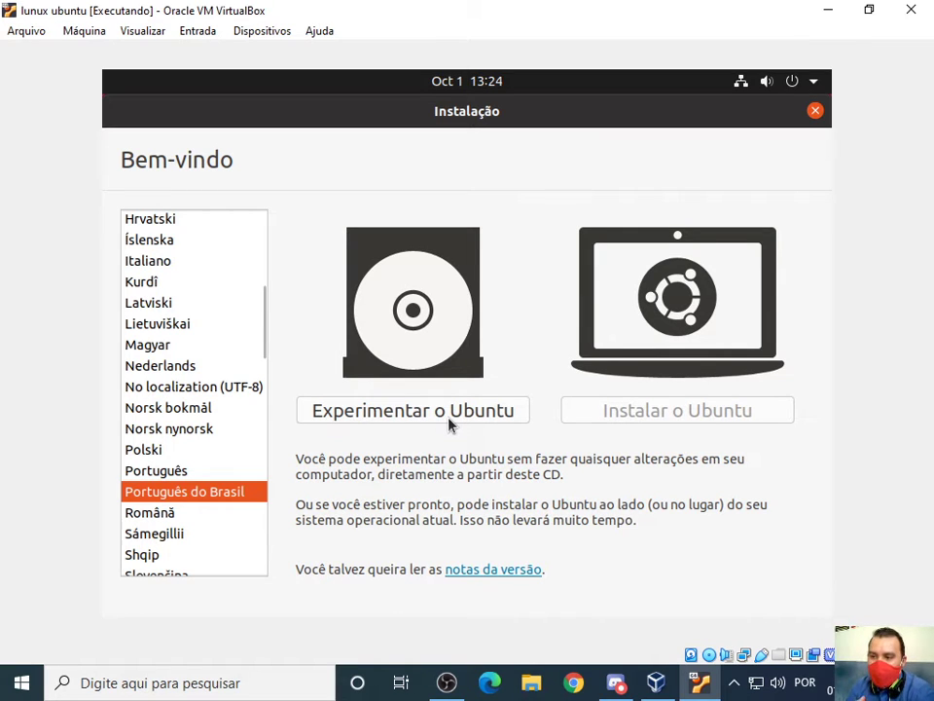
click(450, 421)
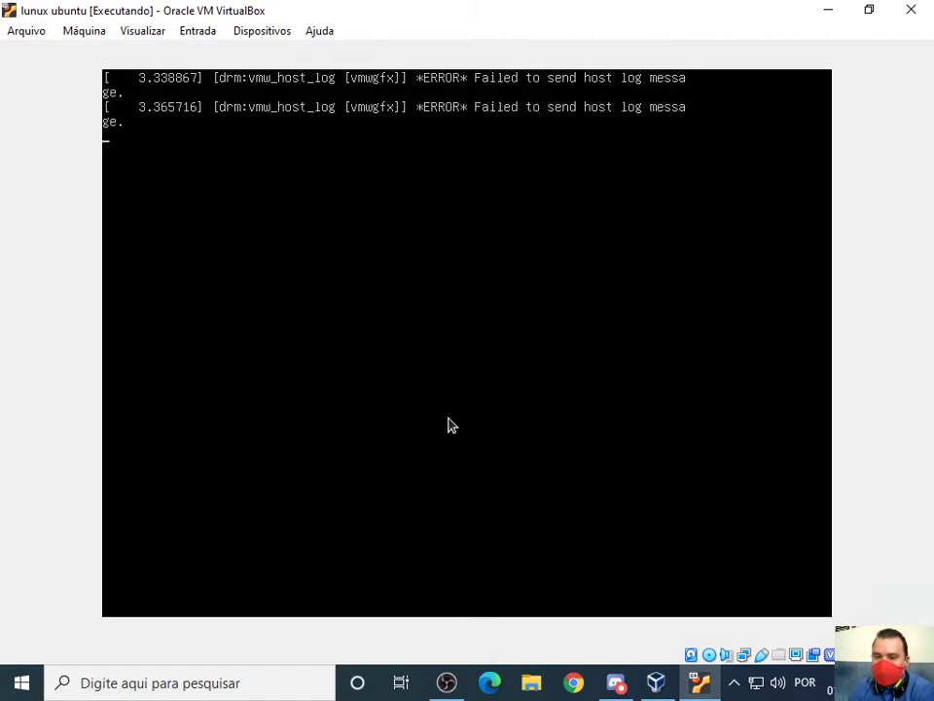
Follow the Discord class chat while Ubuntu boots and return to the virtual machine.
click(612, 692)
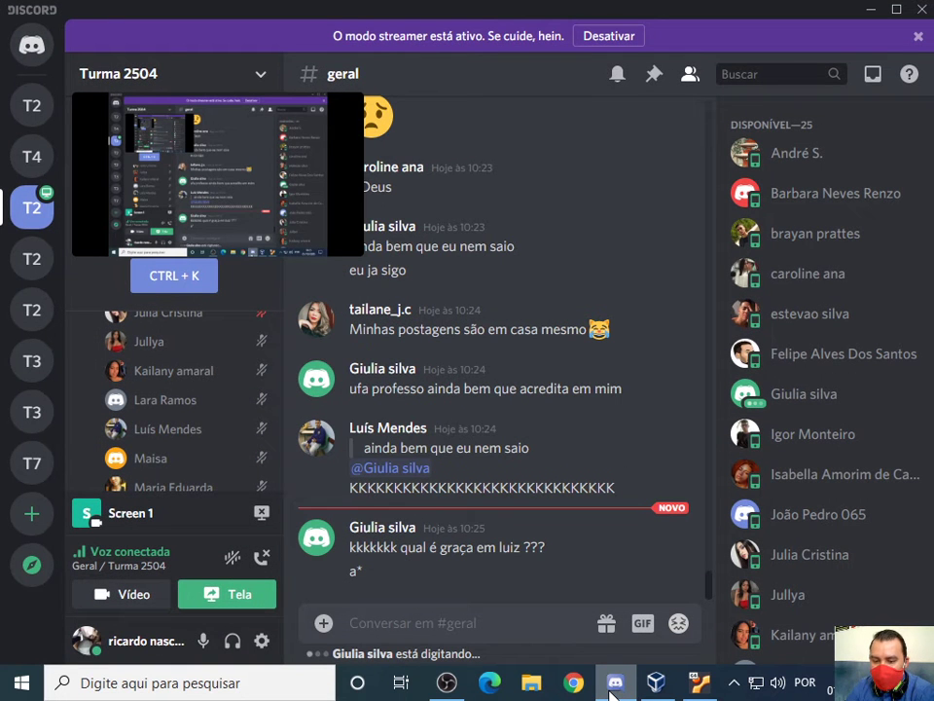
click(614, 684)
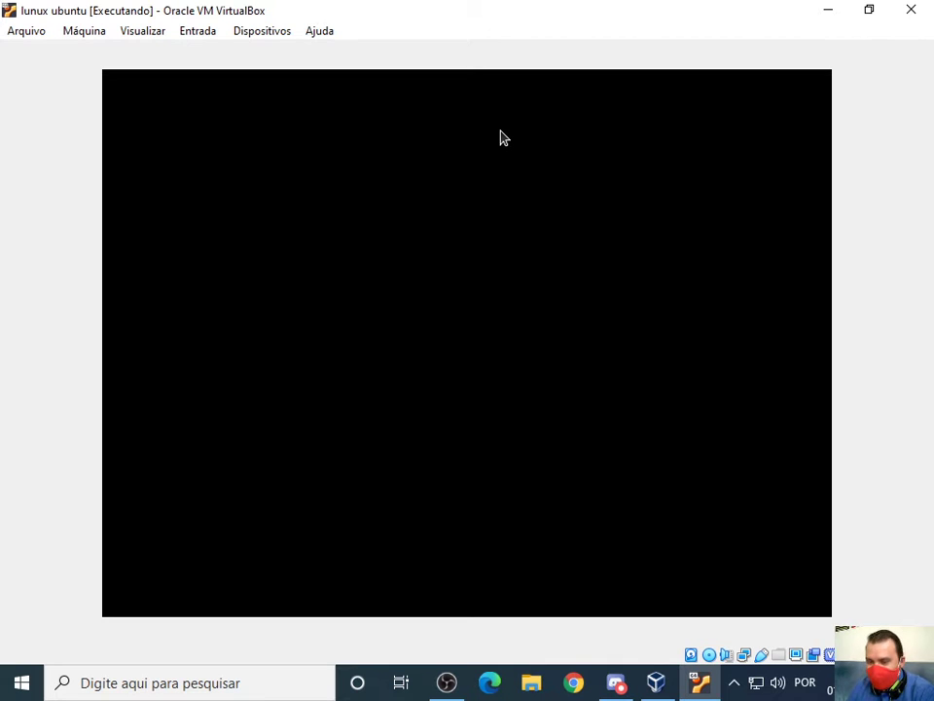
click(617, 683)
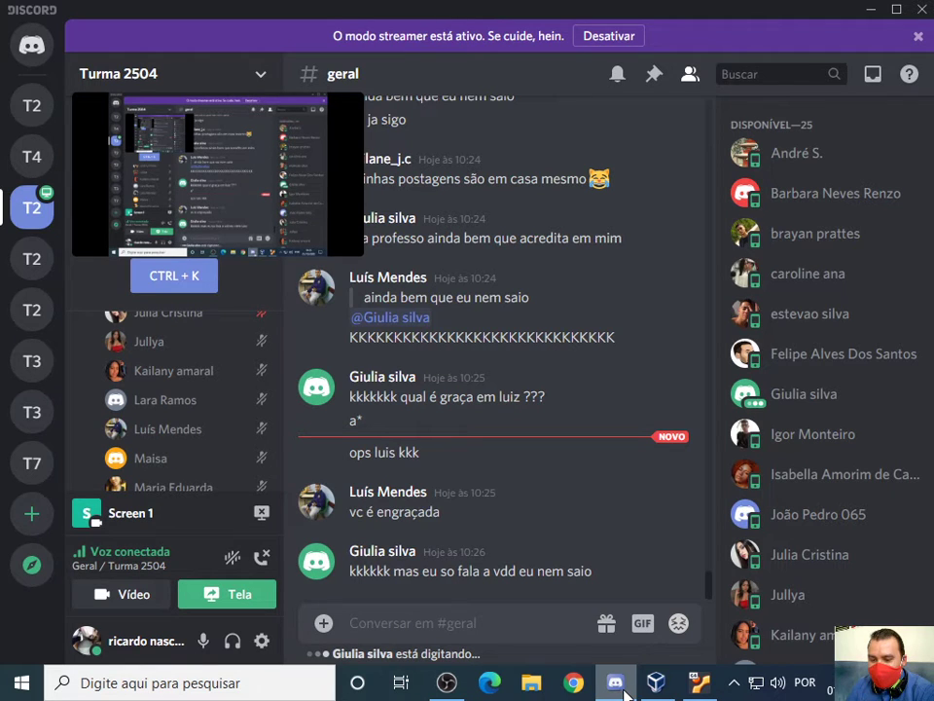
click(624, 689)
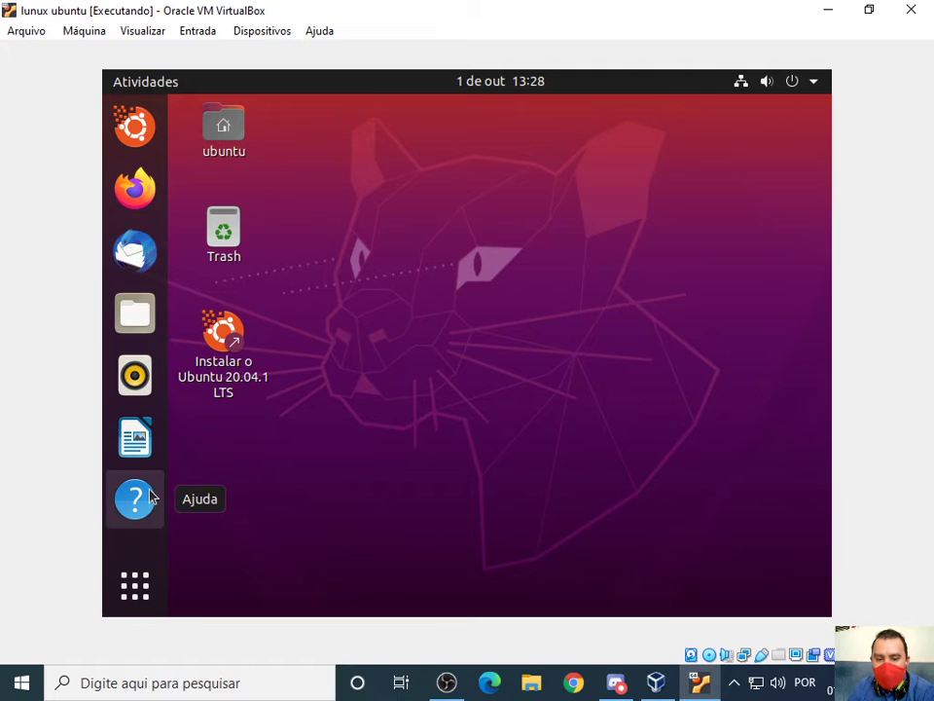
Launch Ubuntu's Configurações from the list of all applications and check the Discord chat while it loads.
click(136, 587)
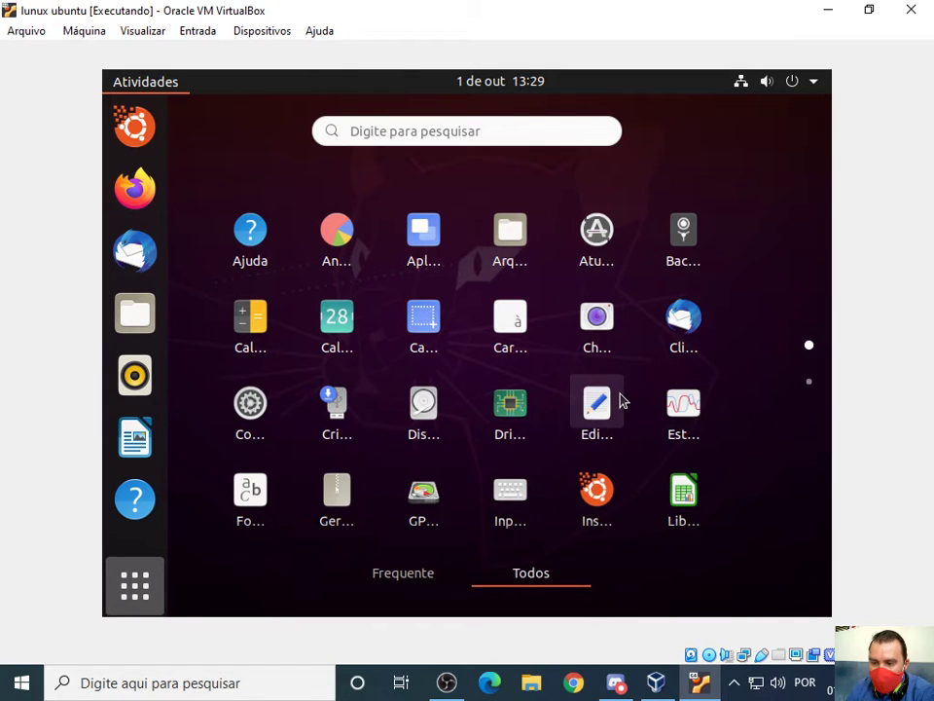
click(258, 417)
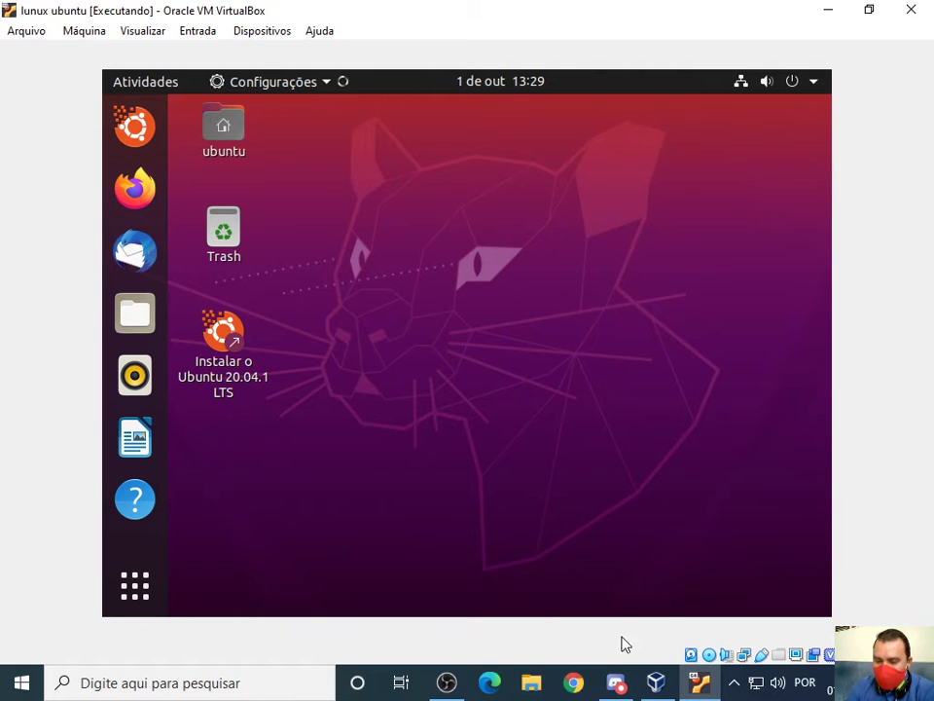
click(615, 685)
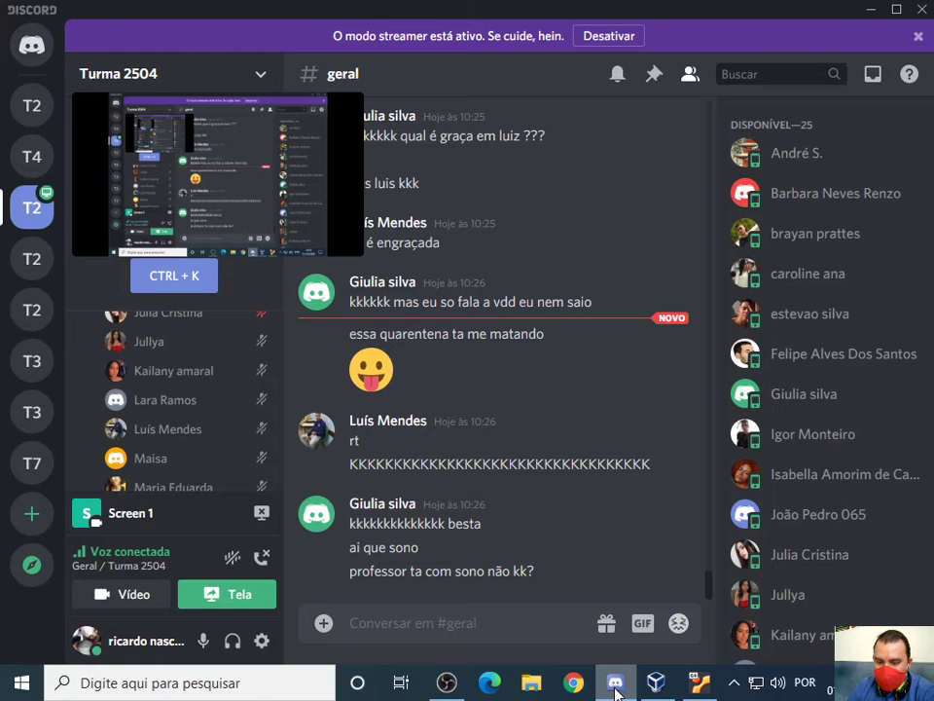
click(615, 686)
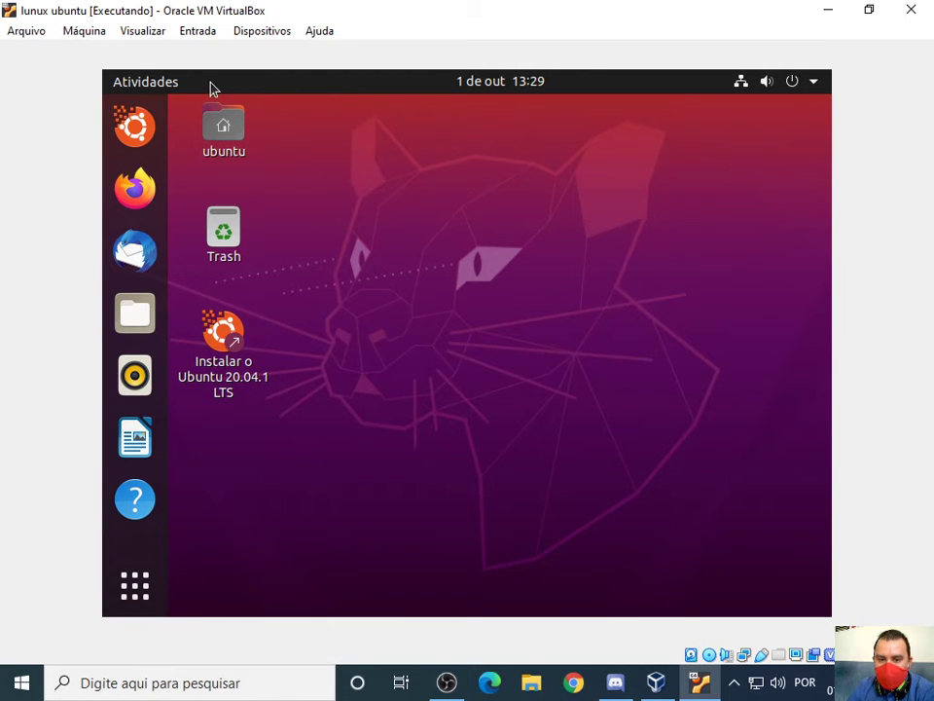
Open Configurações from the Ubuntu desktop and set the orange bird illustration as the desktop background.
right_click(594, 292)
click(642, 452)
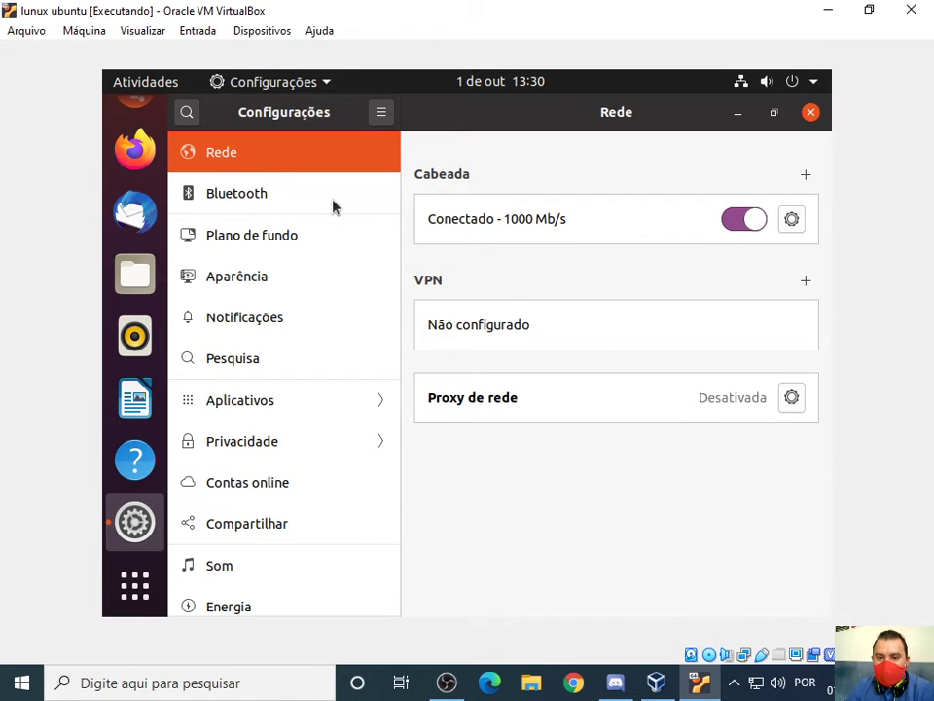
click(269, 256)
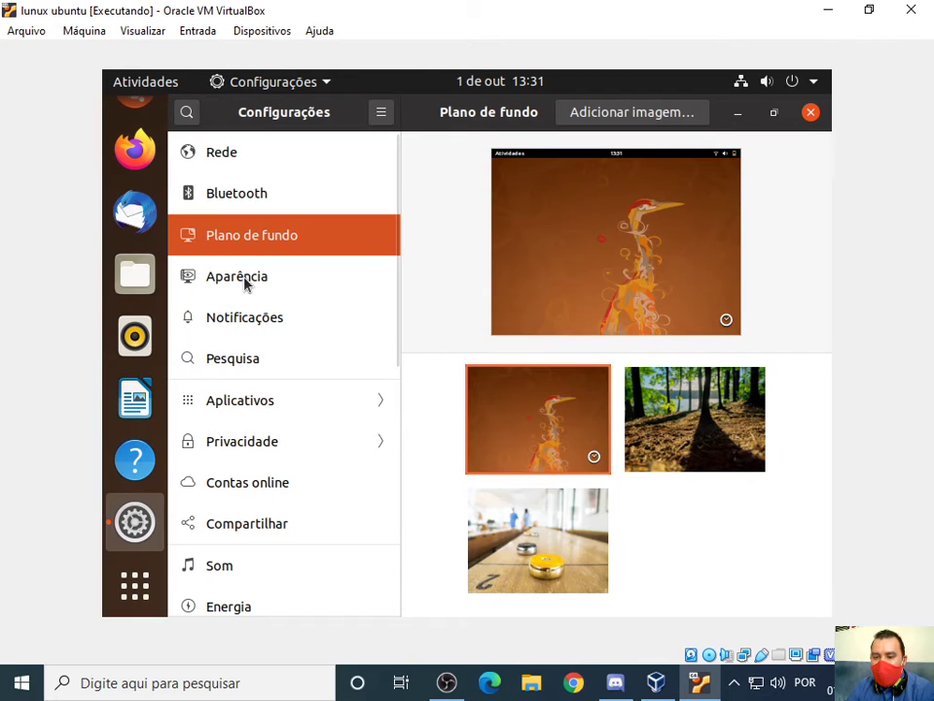
Show the Aparência settings and switch the virtual machine to full-screen mode.
click(245, 281)
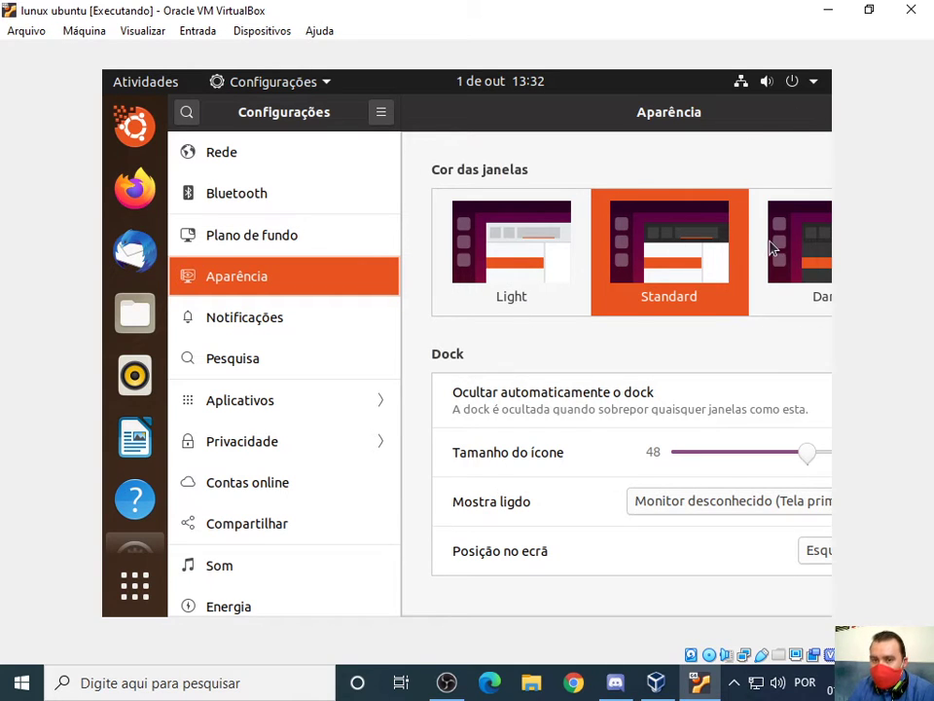
click(144, 33)
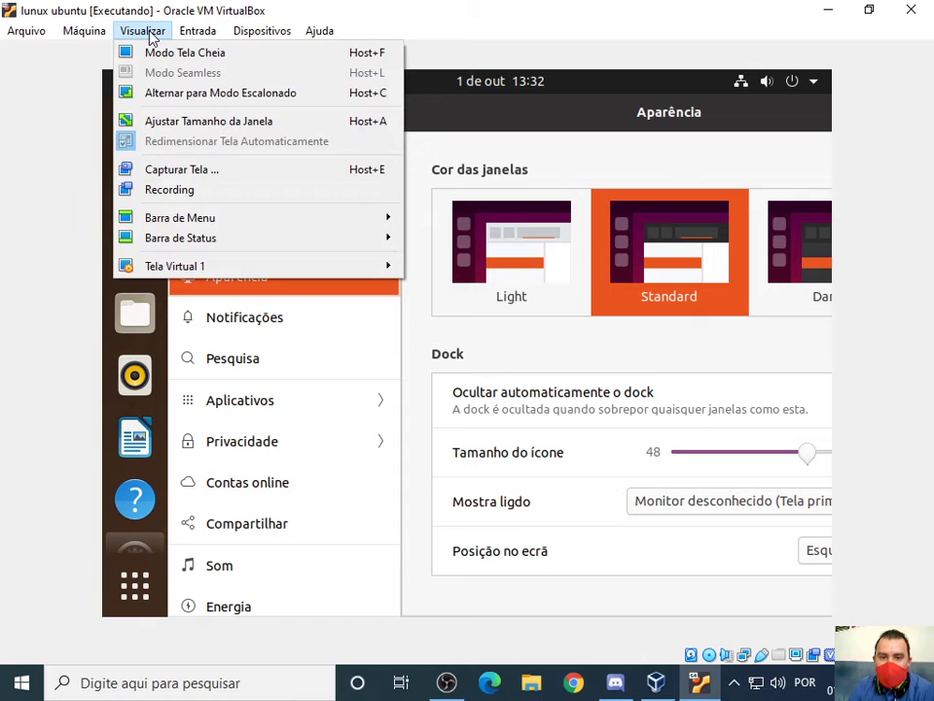
click(184, 54)
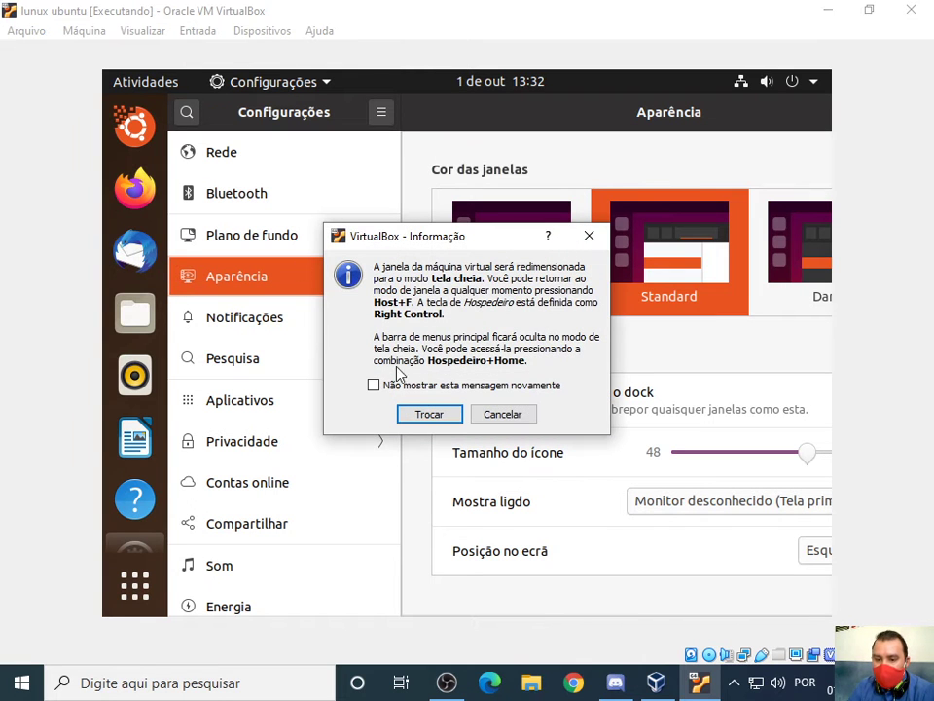
click(440, 414)
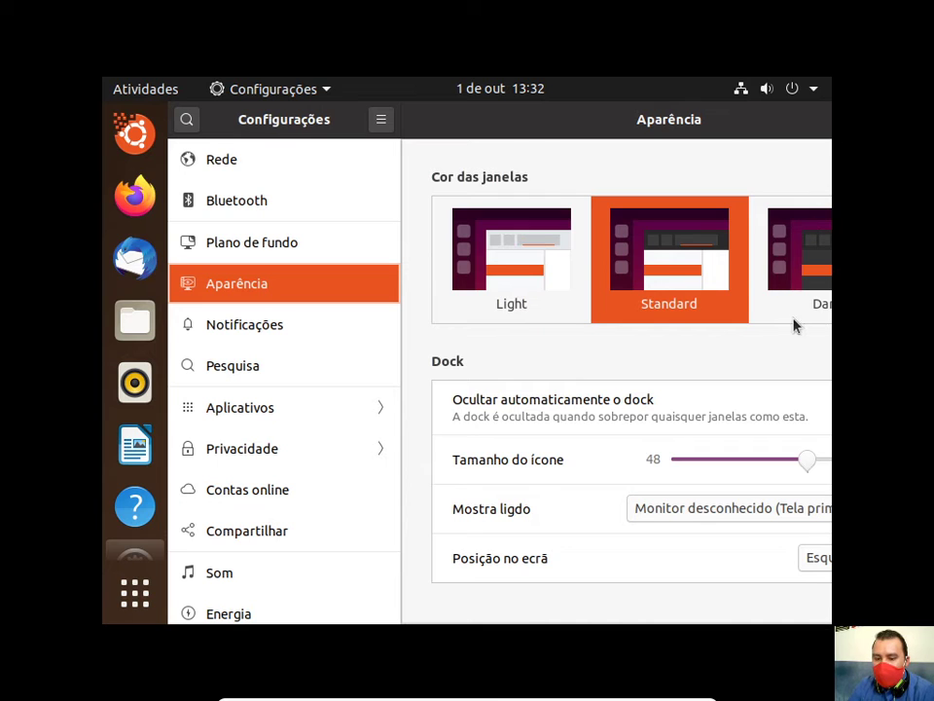
click(677, 684)
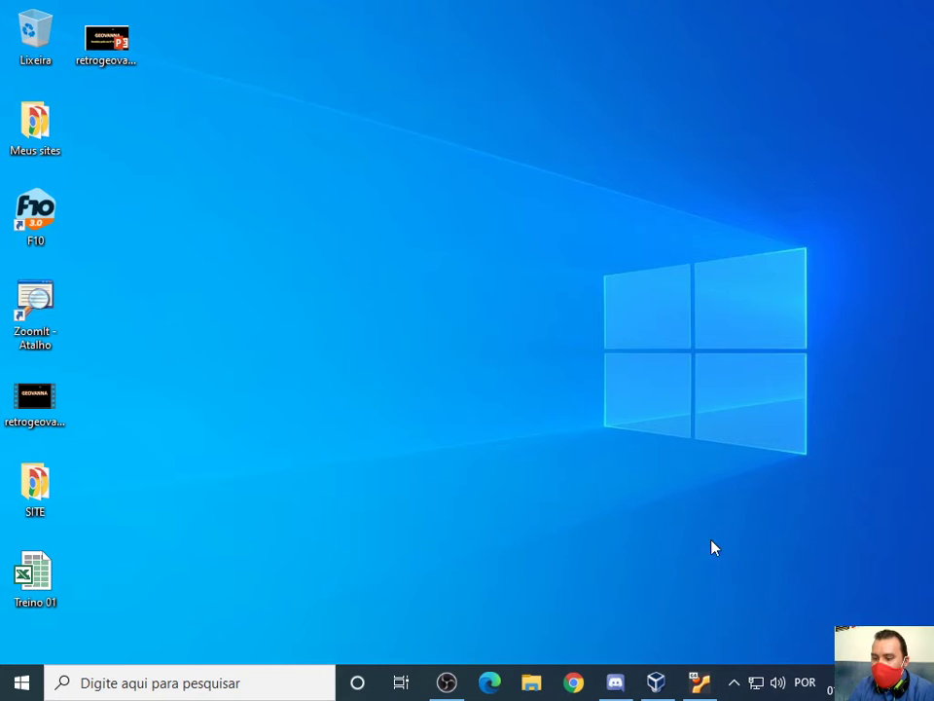
click(699, 682)
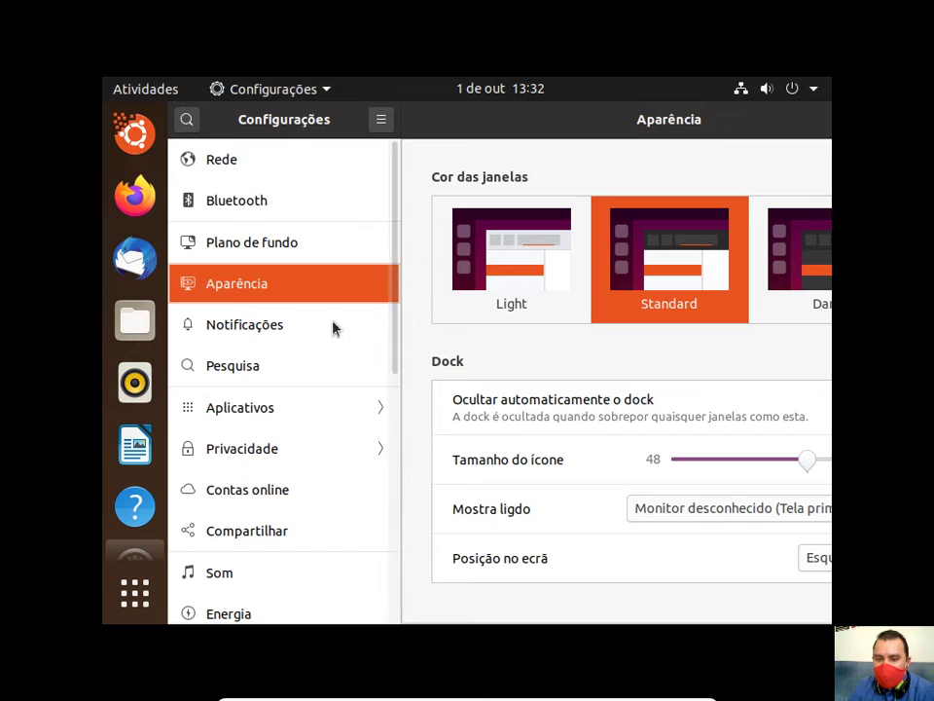
Review the Notificações, Pesquisa and Aplicativos sections of the Ubuntu settings.
click(260, 332)
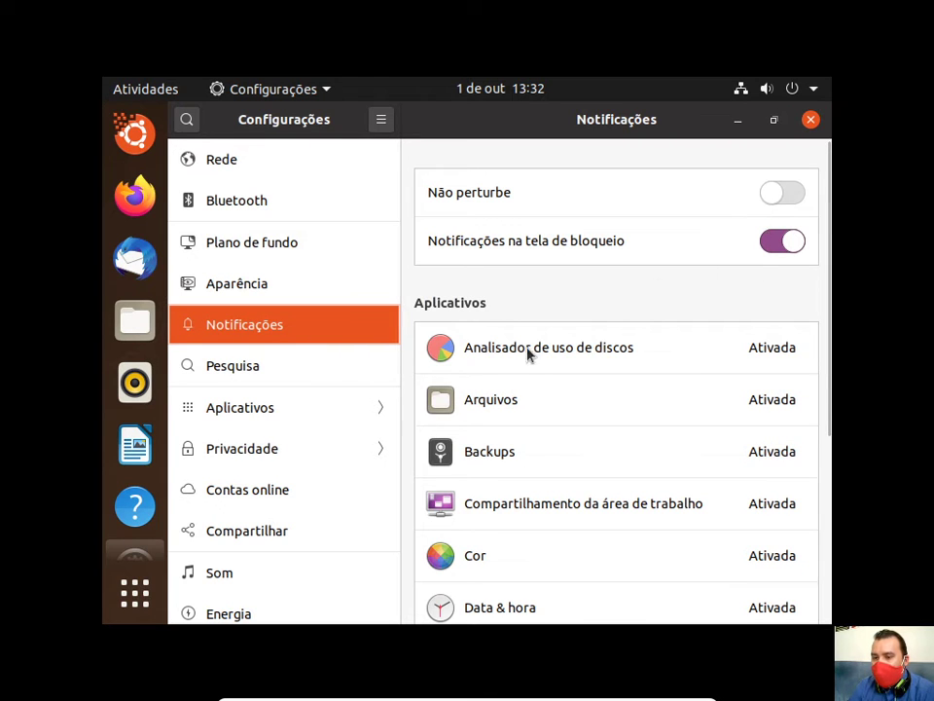
click(250, 372)
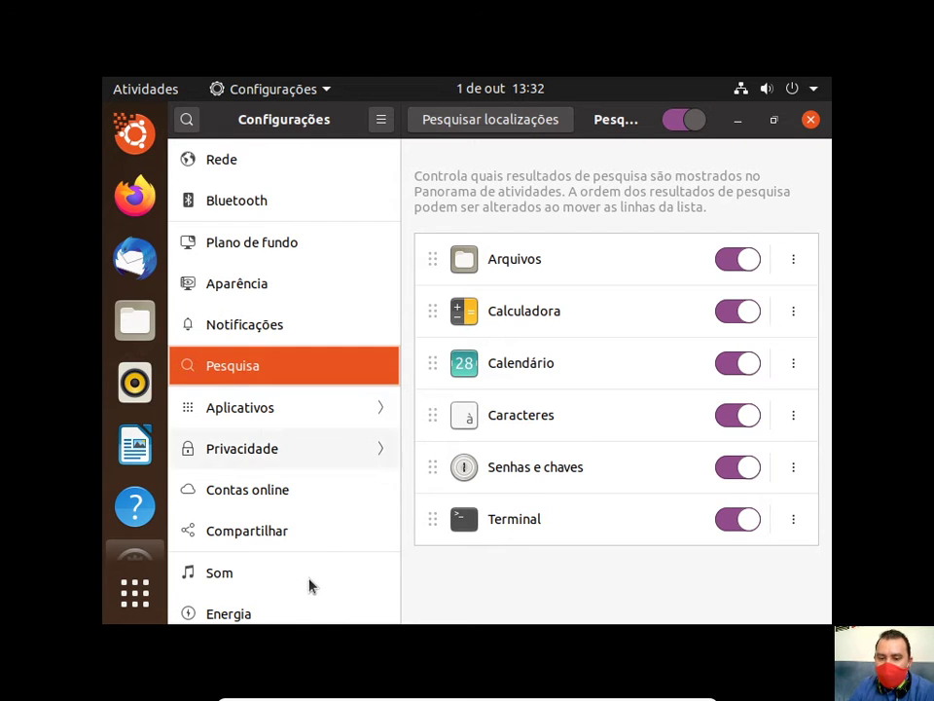
click(258, 414)
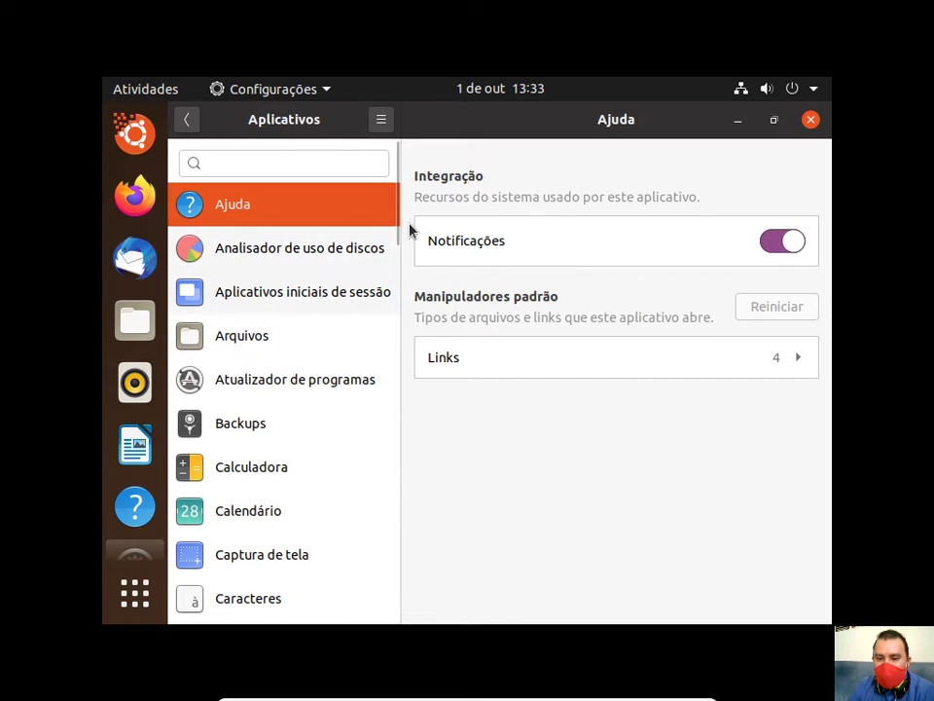
Look through the list of applications under Aplicativos and view the Conectividade settings under Privacidade.
scroll(398, 246, down, 2)
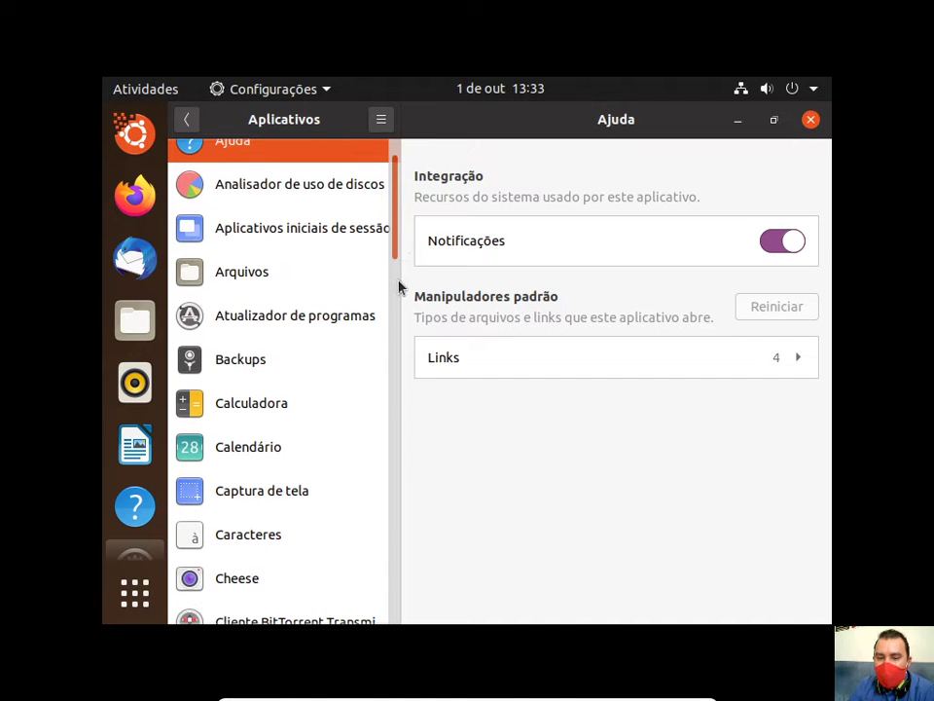
scroll(397, 239, down, 5)
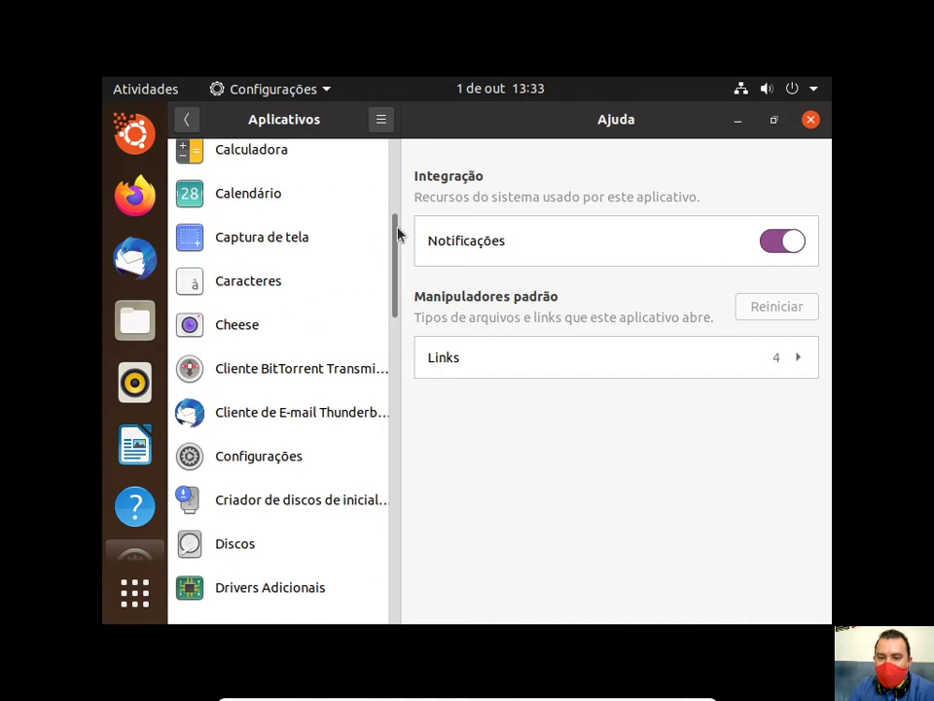
mouse_move(397, 239)
mouse_down()
mouse_move(374, 428)
mouse_move(393, 557)
mouse_move(393, 150)
mouse_up()
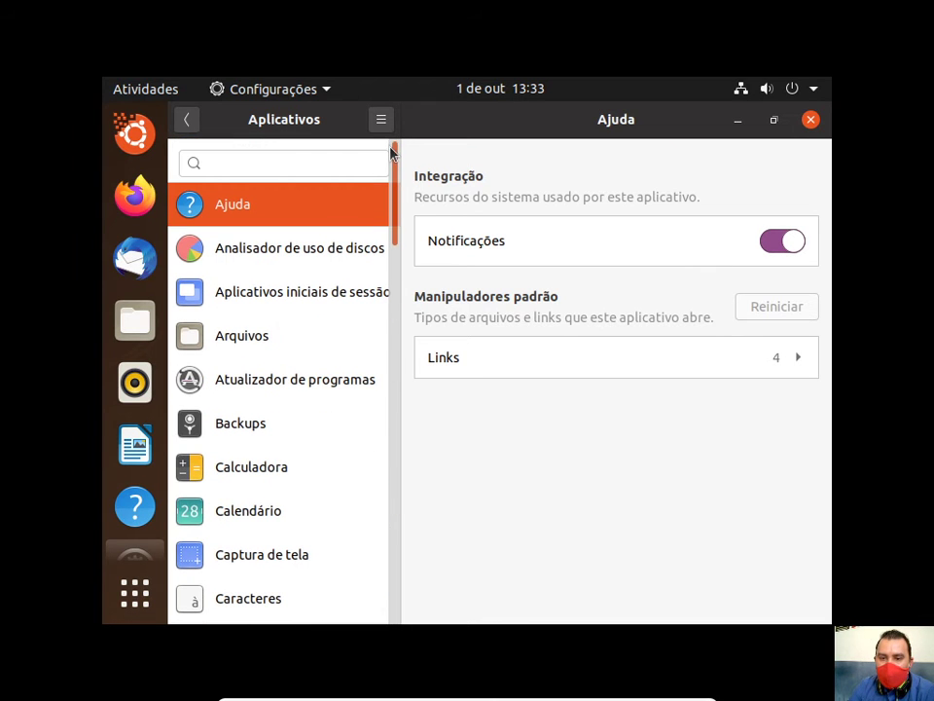
click(186, 119)
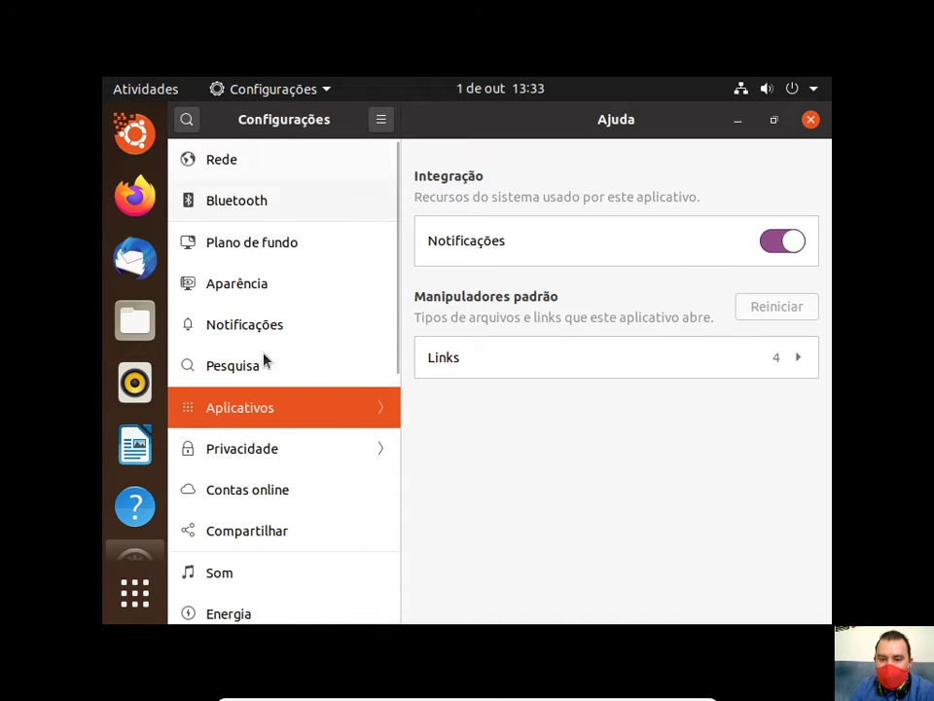
click(258, 453)
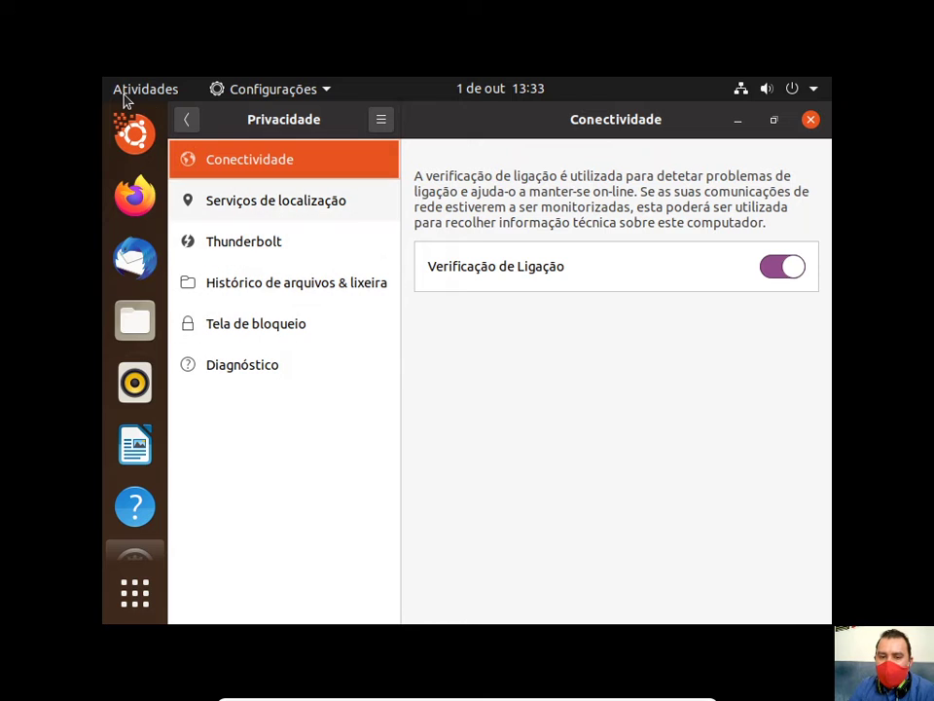
click(186, 120)
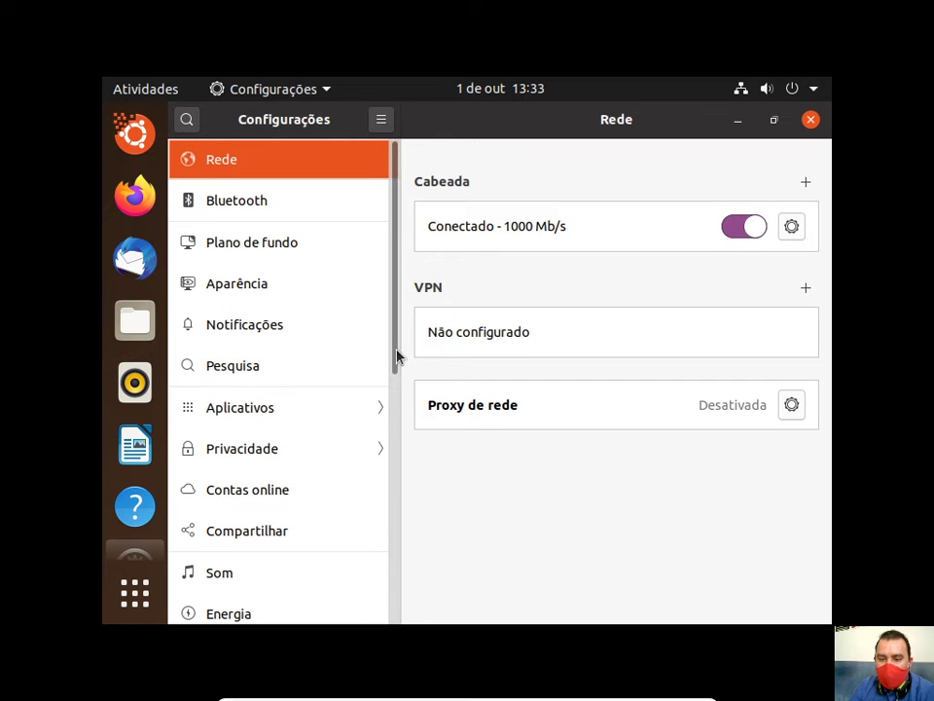
View the account providers in Contas online and the computer name and sharing options in Compartilhar.
drag(398, 359, 398, 436)
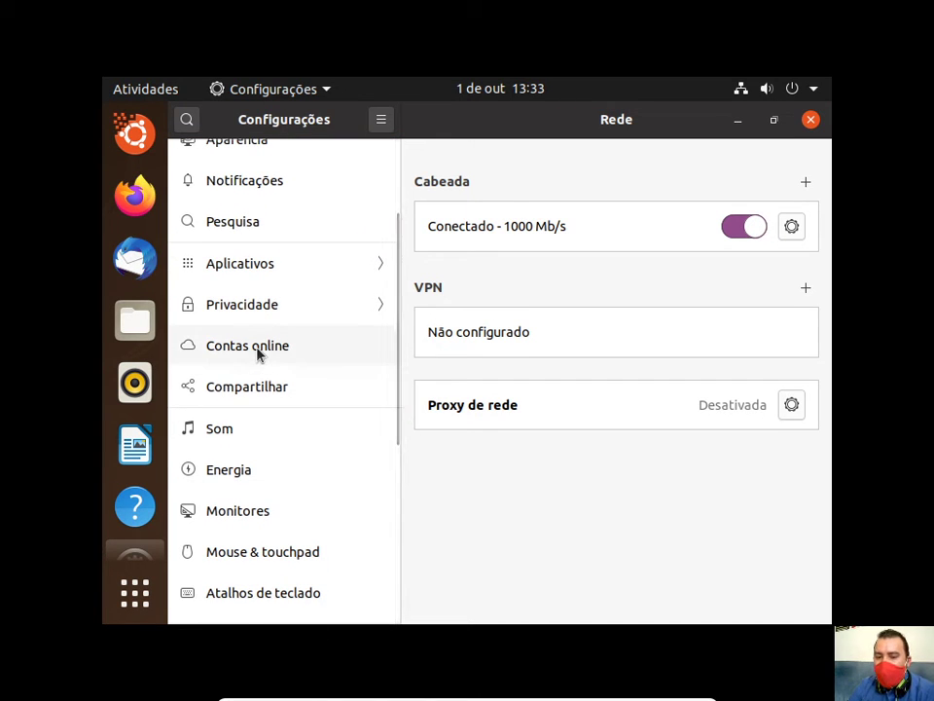
click(259, 354)
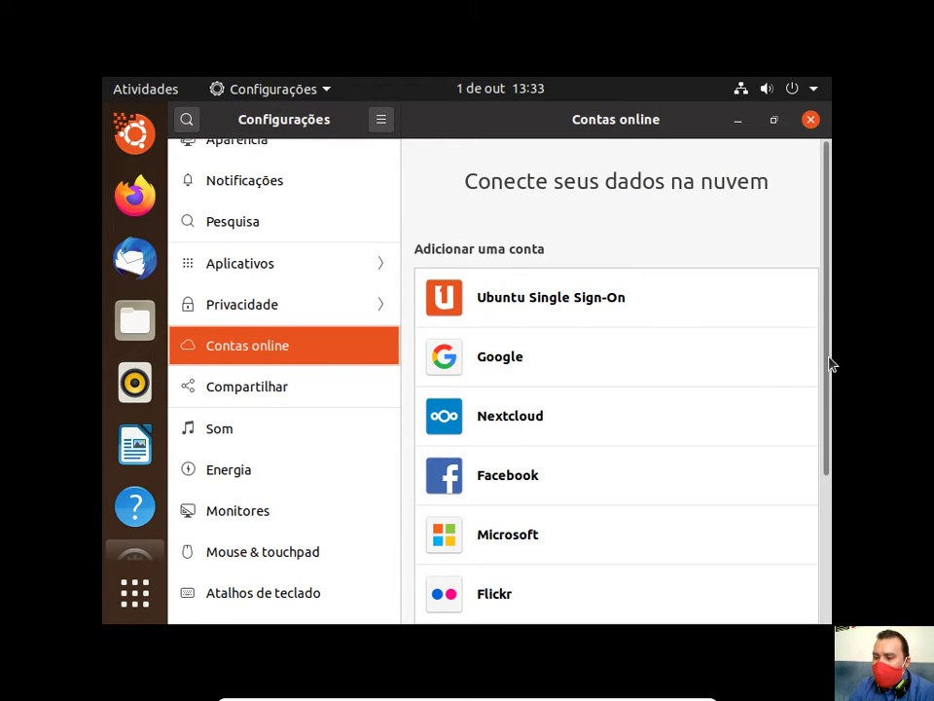
mouse_move(830, 364)
mouse_down()
mouse_move(826, 552)
mouse_move(817, 365)
mouse_up()
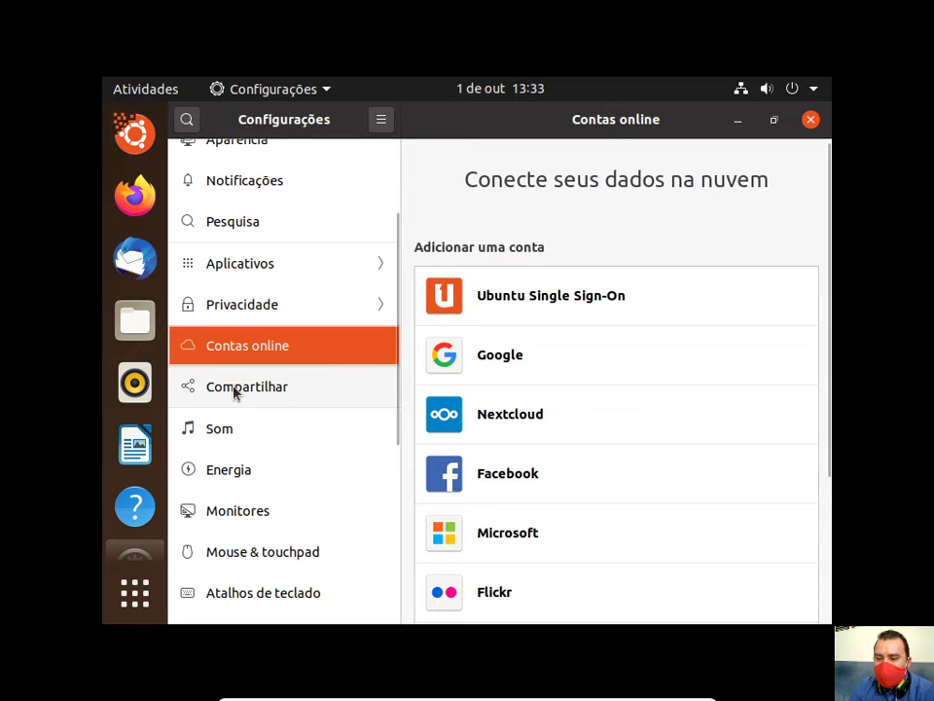
click(233, 389)
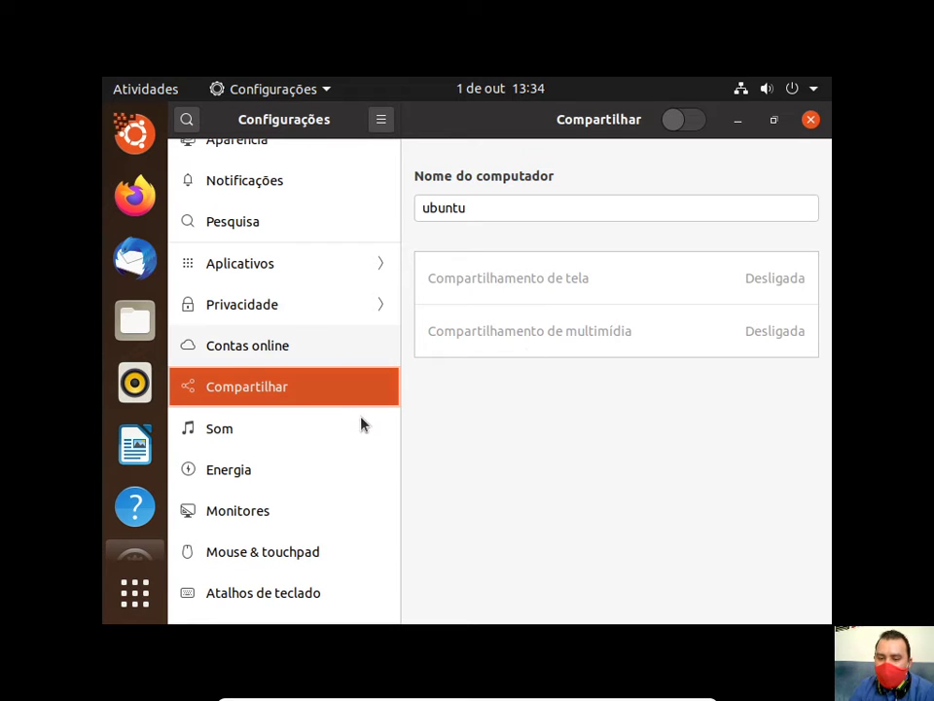
Review the Som settings from the system volume down to the alert sounds, and view the Energia settings.
click(226, 432)
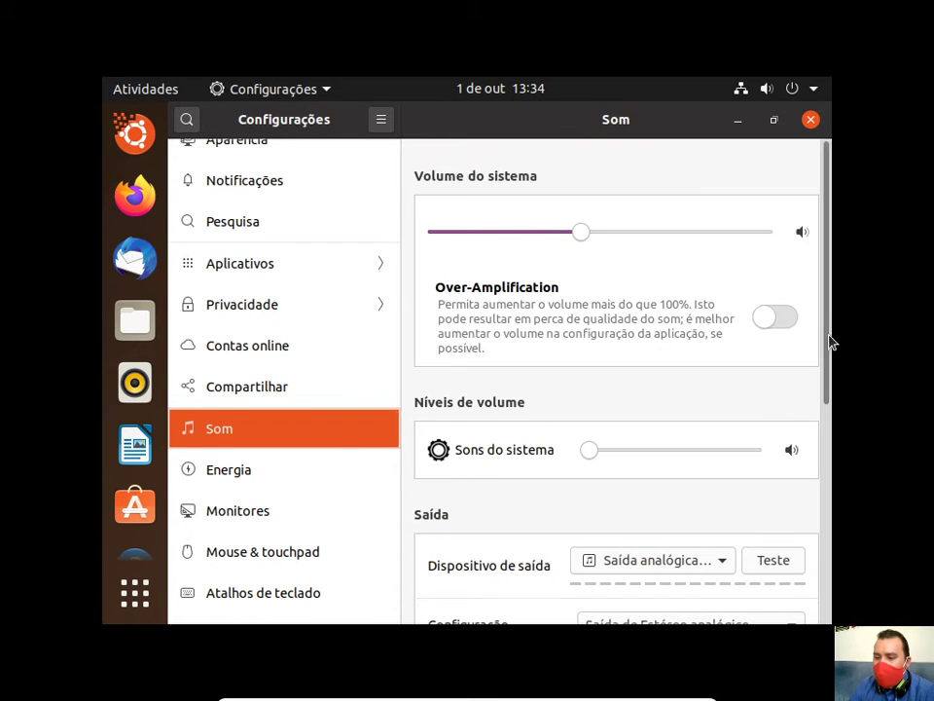
scroll(832, 389, down, 1)
drag(832, 409, 830, 587)
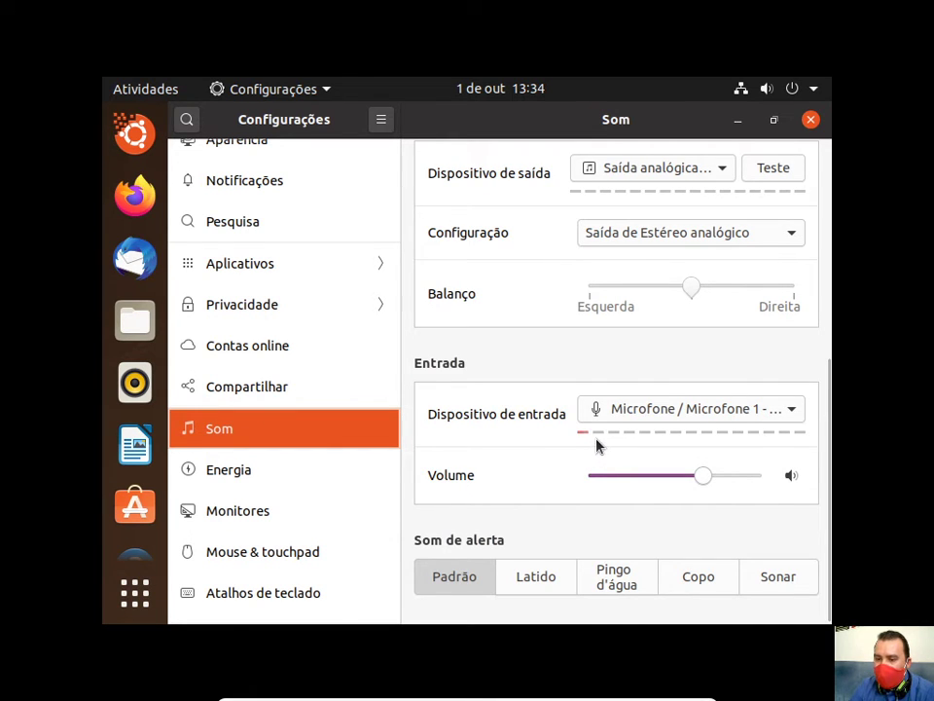
click(251, 473)
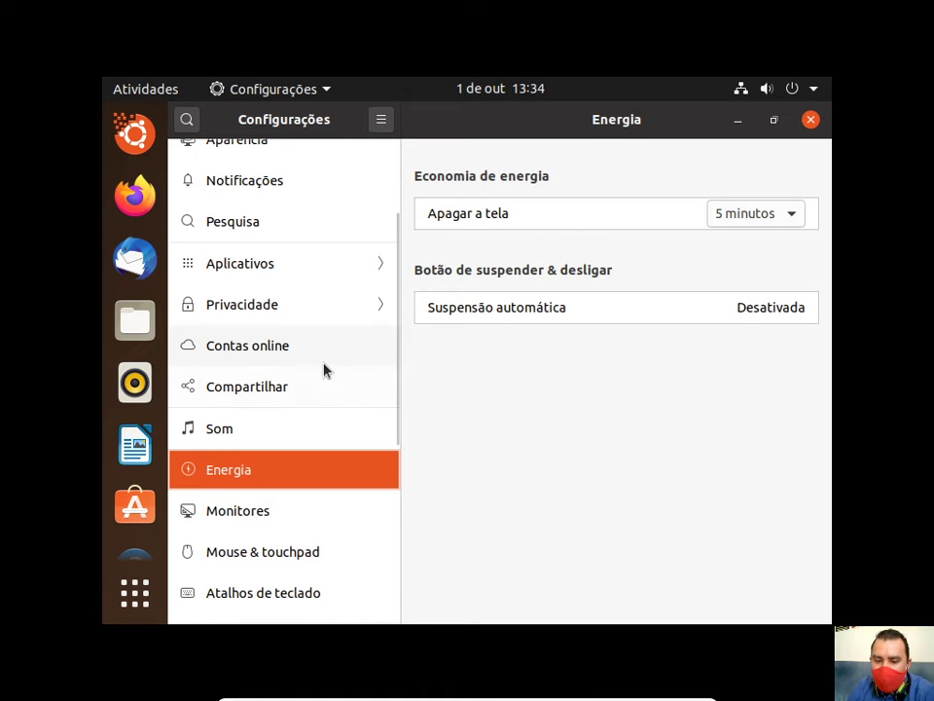
Examine the full list of resolutions offered in the Monitores settings and leave it without choosing one.
click(253, 520)
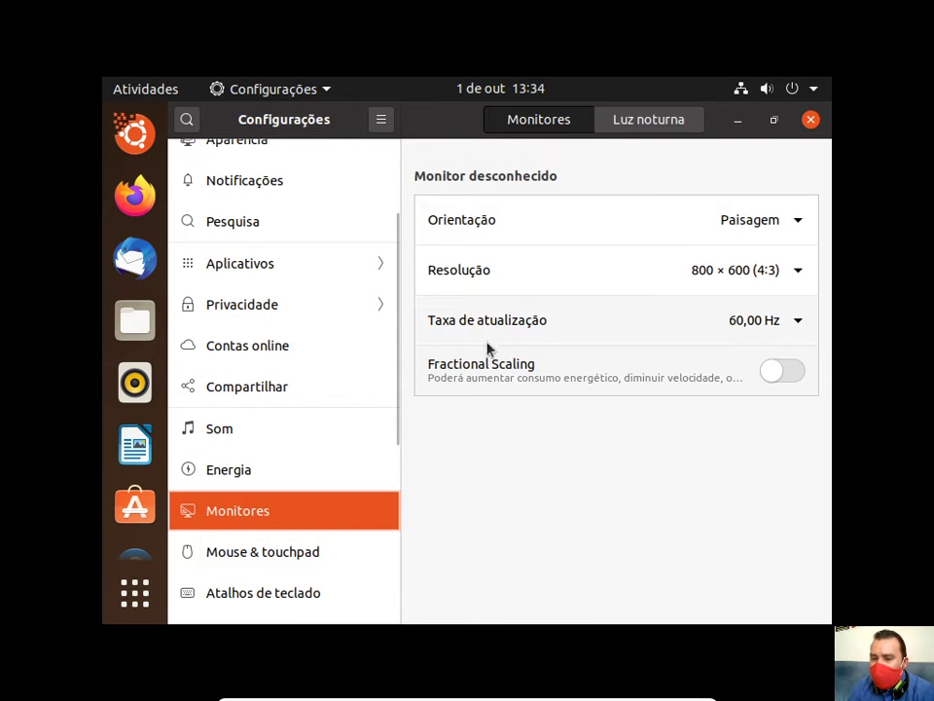
click(796, 278)
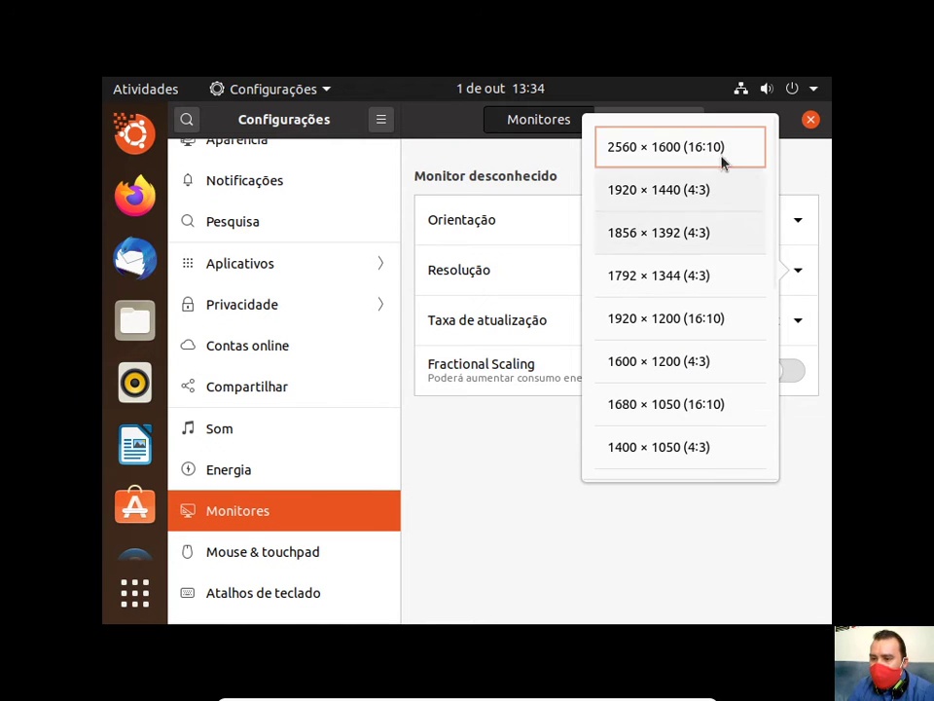
click(790, 421)
click(799, 272)
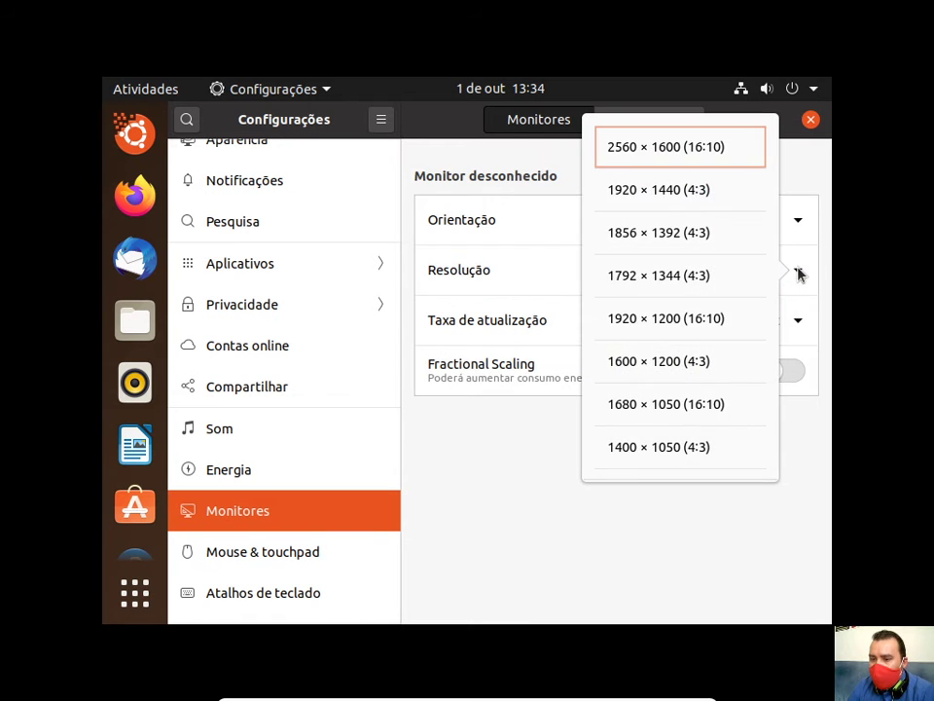
scroll(697, 428, down, 2)
scroll(698, 394, down, 2)
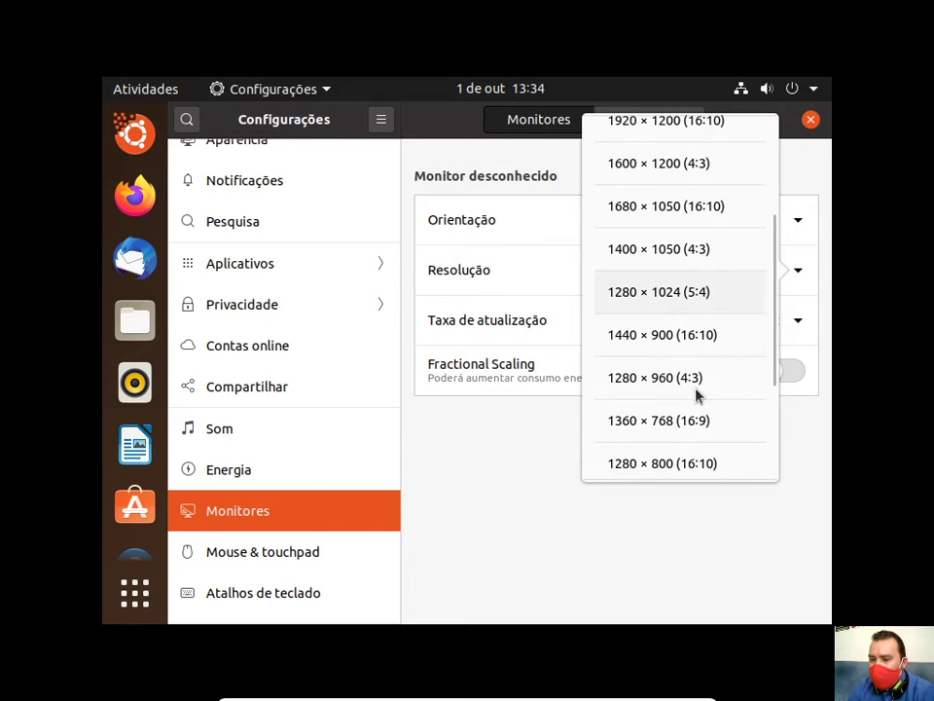
scroll(697, 429, down, 4)
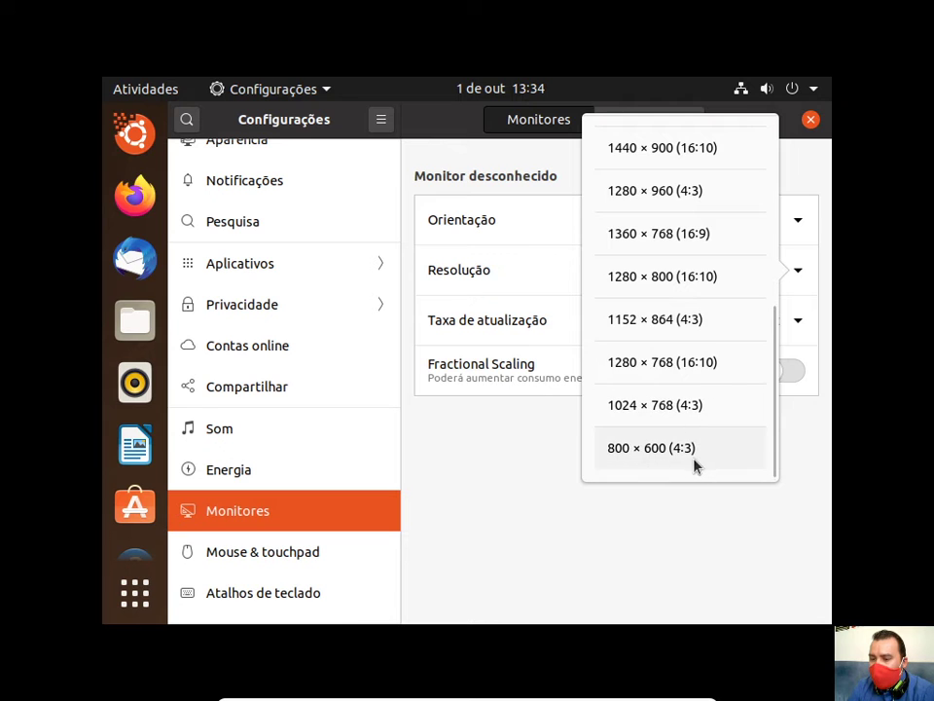
click(814, 472)
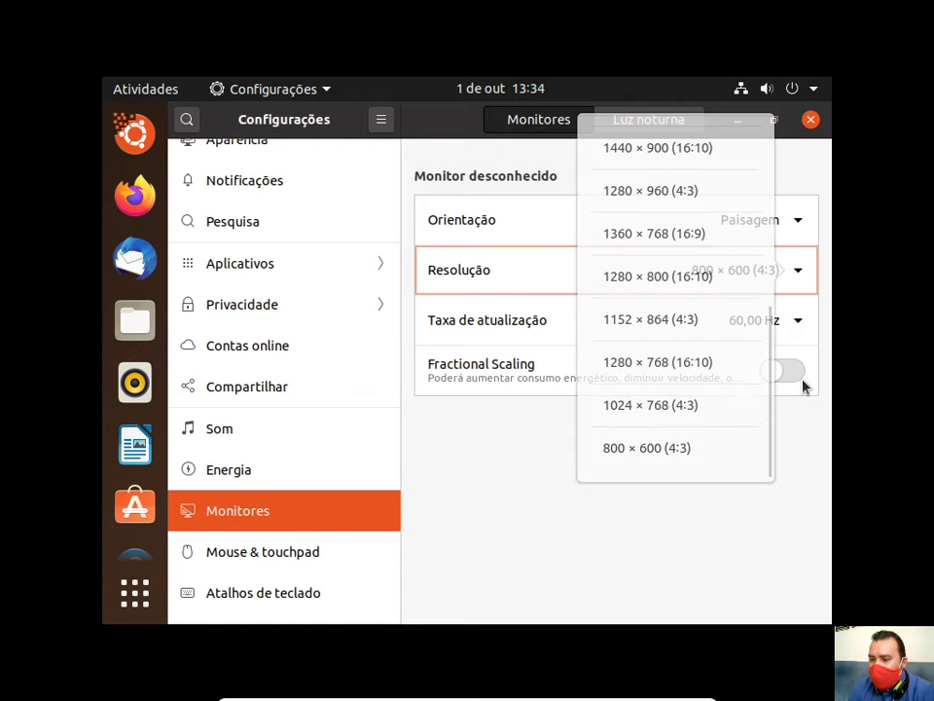
click(801, 278)
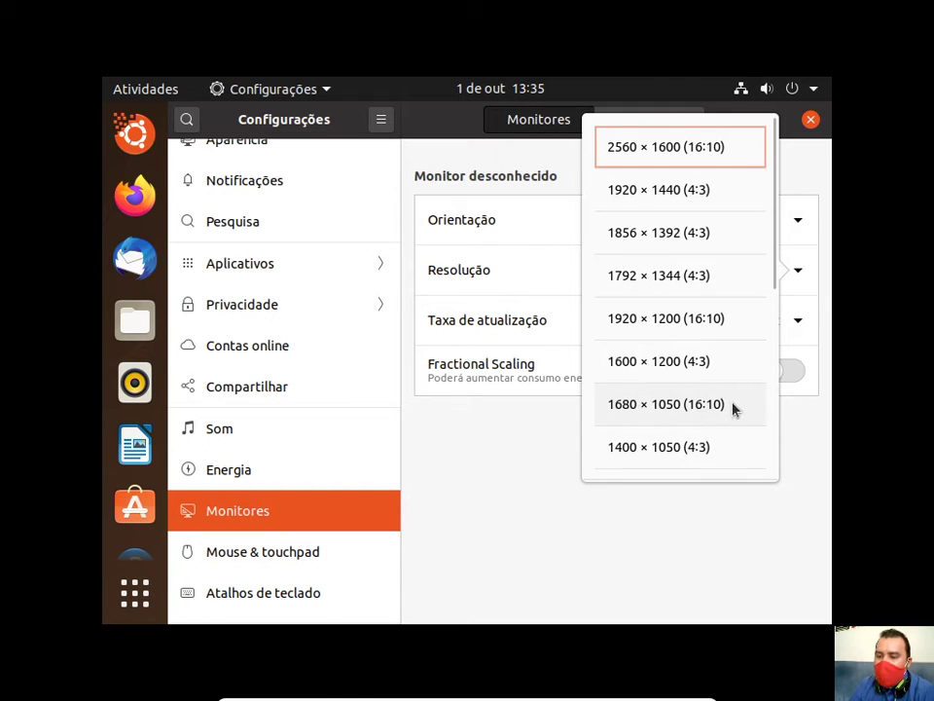
click(467, 424)
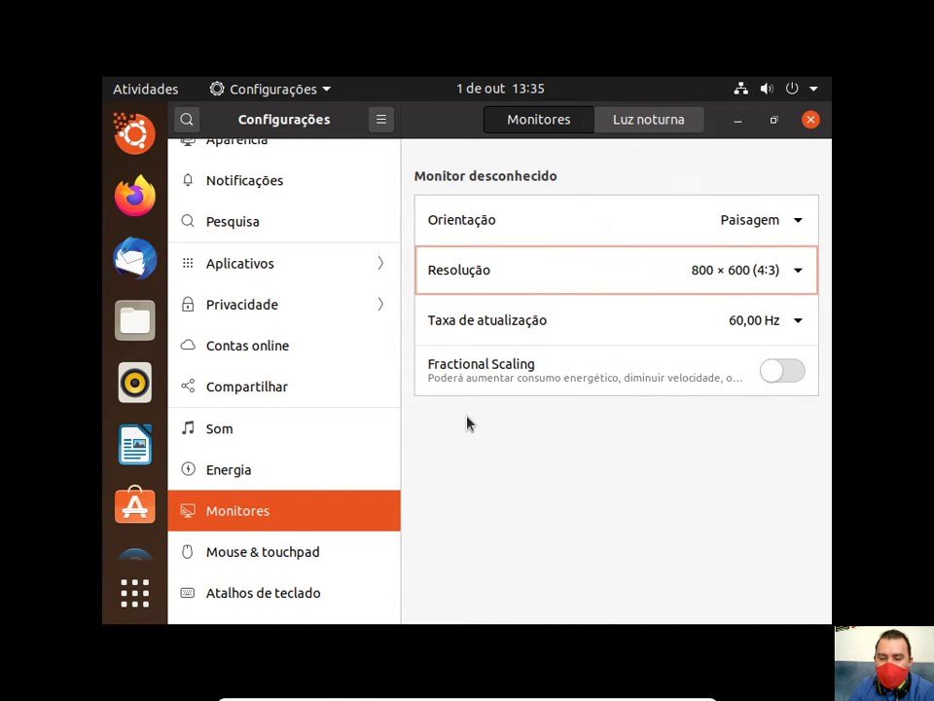
View the Mouse & touchpad settings and look through the Atalhos de teclado list down to its end.
scroll(284, 546, down, 4)
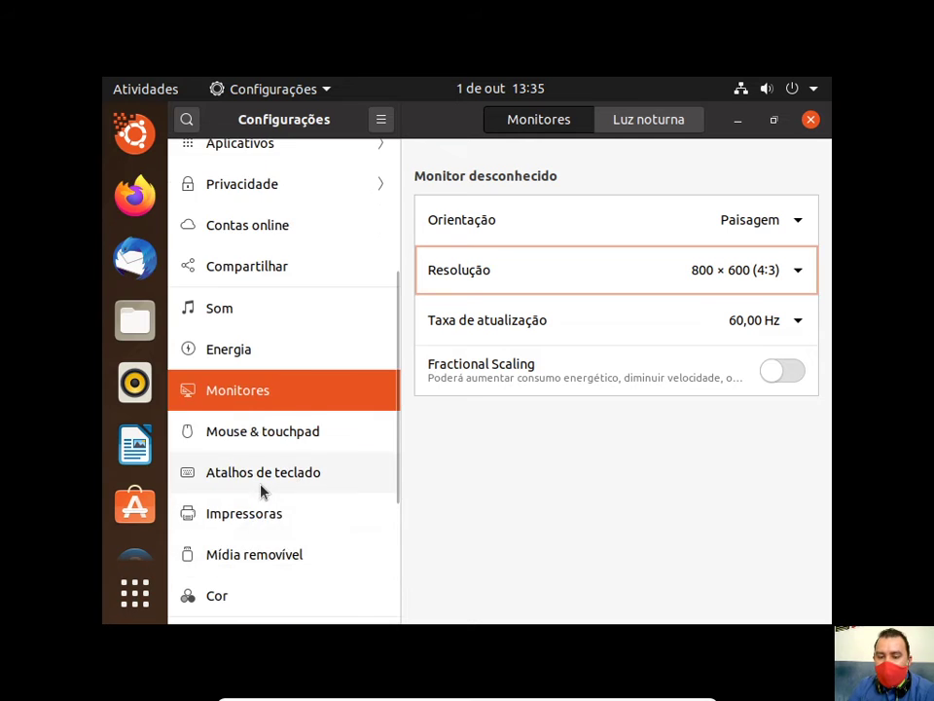
scroll(261, 489, down, 1)
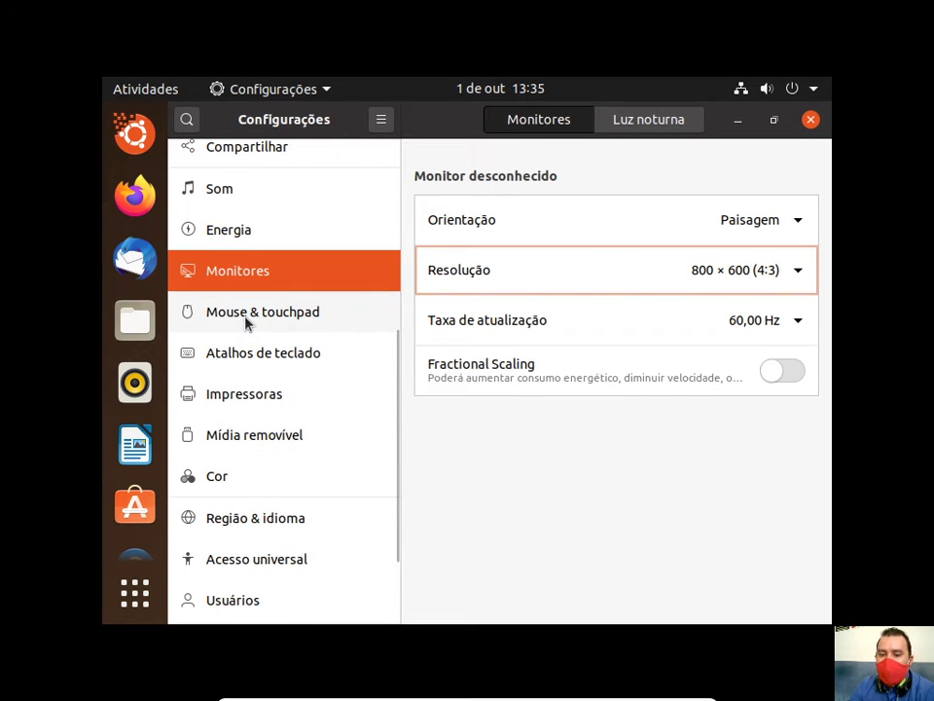
click(249, 322)
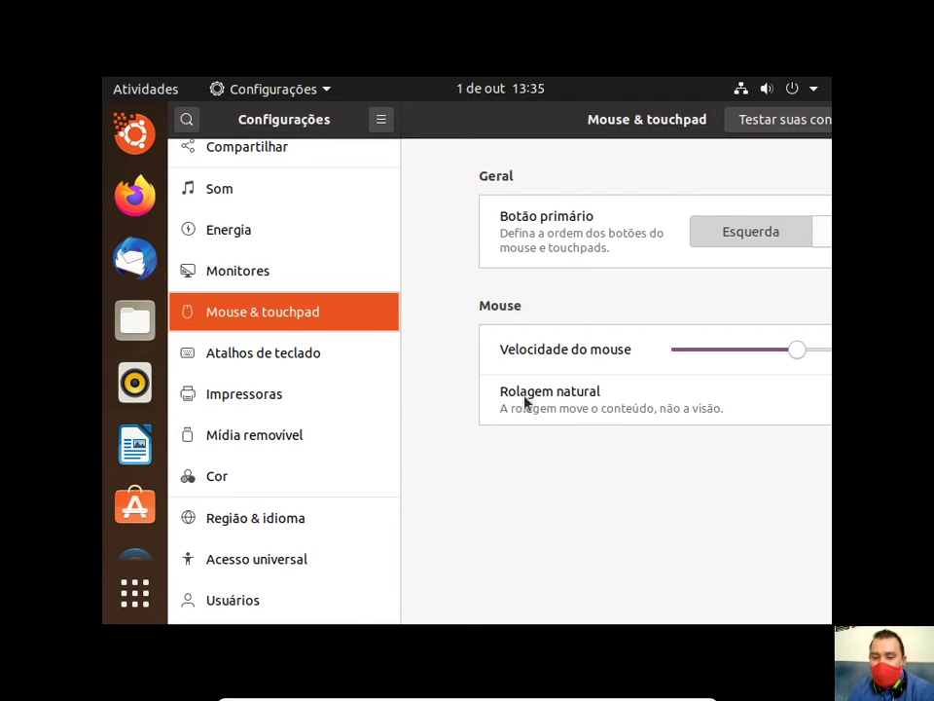
click(273, 361)
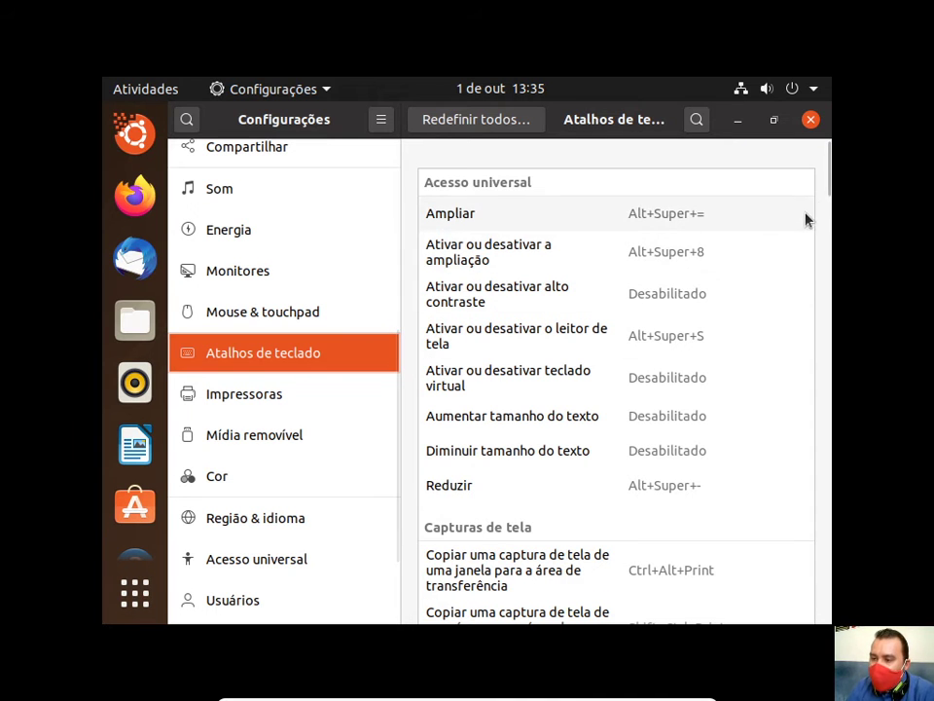
drag(828, 189, 810, 616)
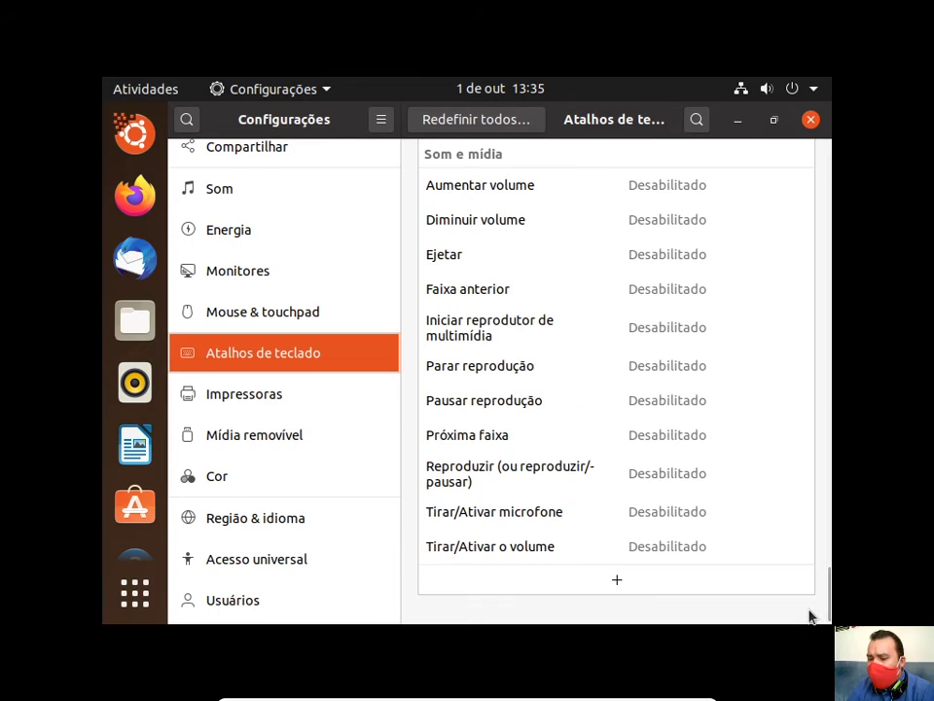
Show the form for adding a custom keyboard shortcut, cancel it and look at the system shortcuts.
click(618, 584)
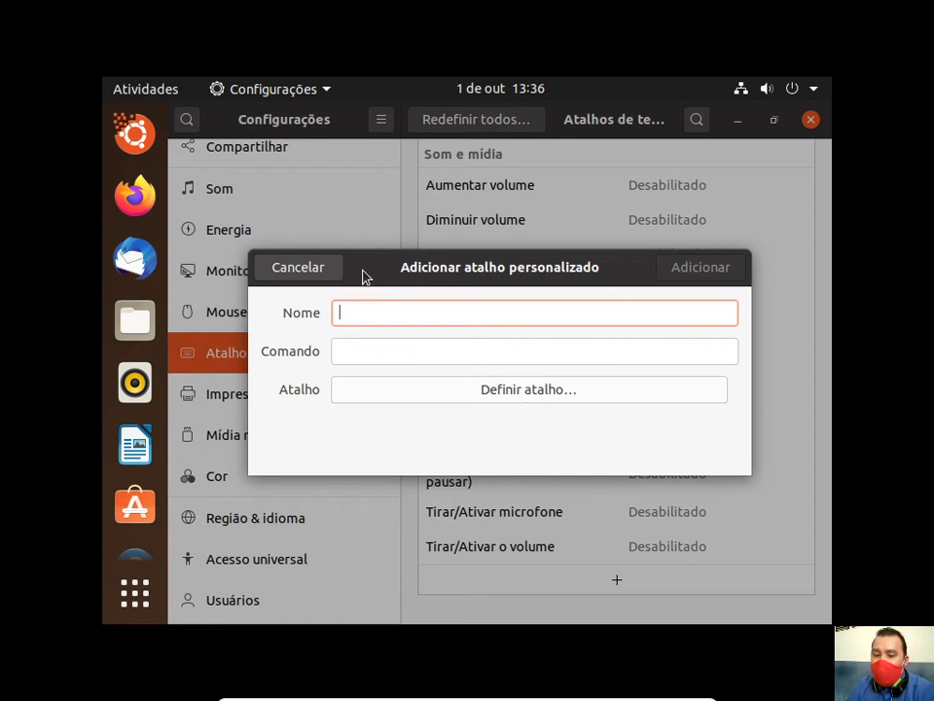
click(298, 268)
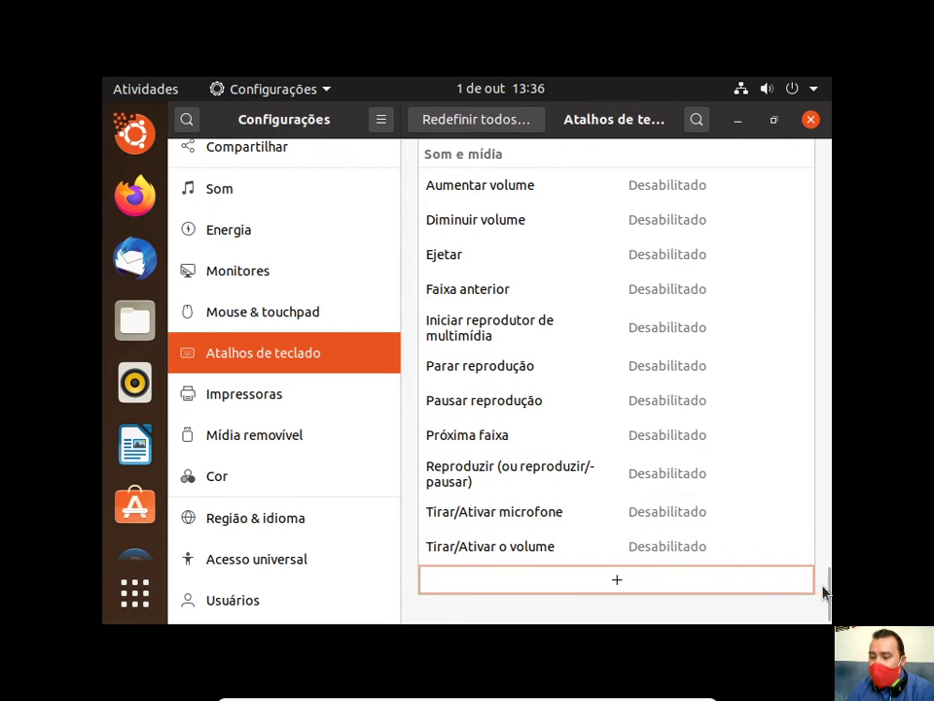
drag(828, 586, 830, 548)
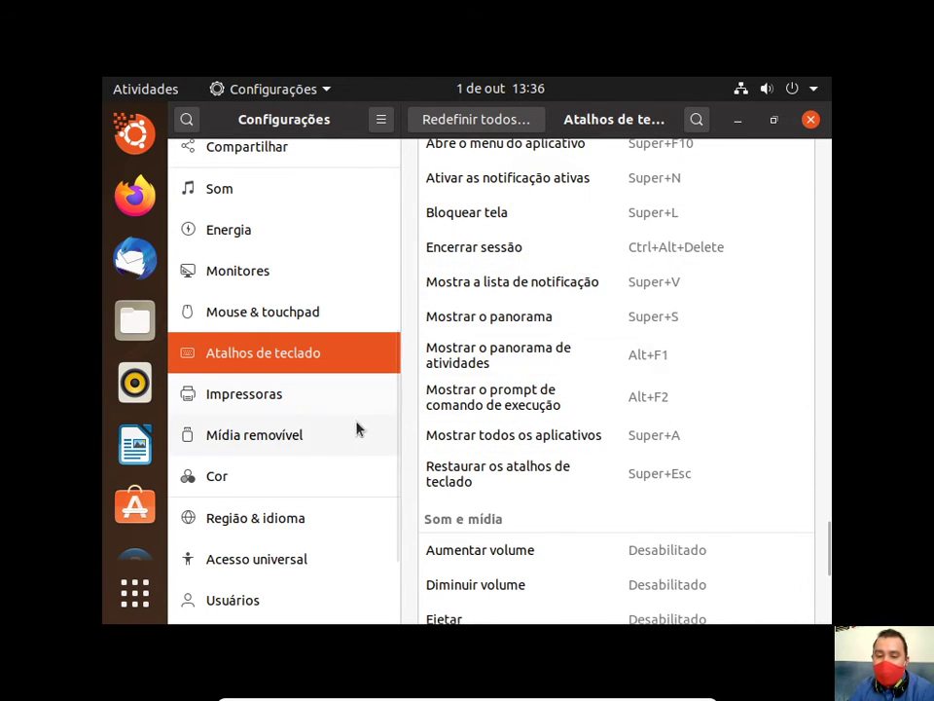
Review the Impressoras, Mídia removível, Cor and Região & idioma sections, including the colour profile options of Monitor Virtual1.
click(247, 397)
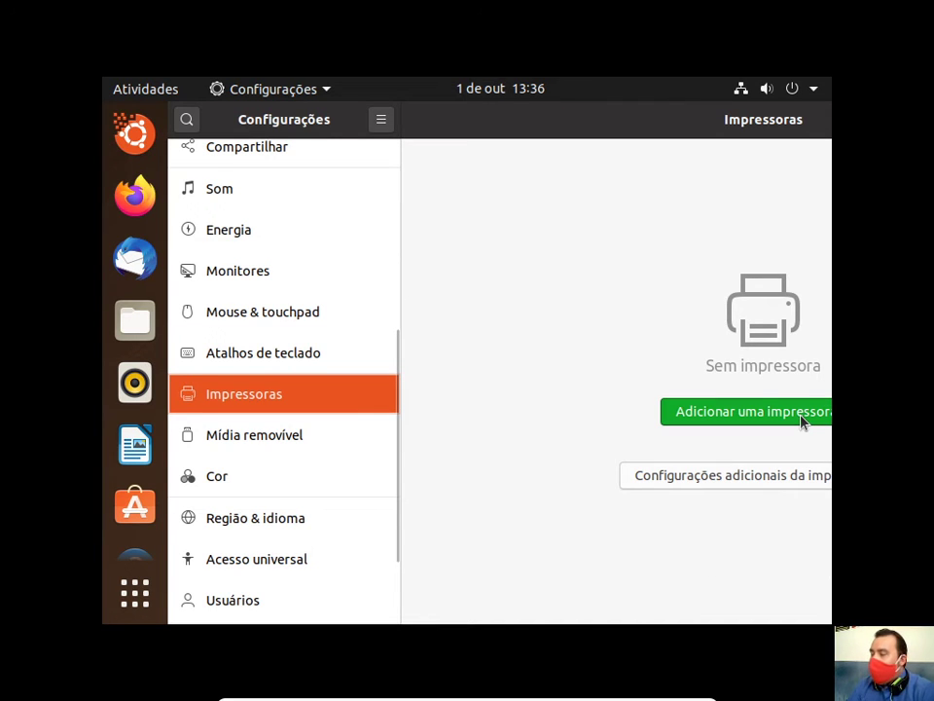
click(258, 446)
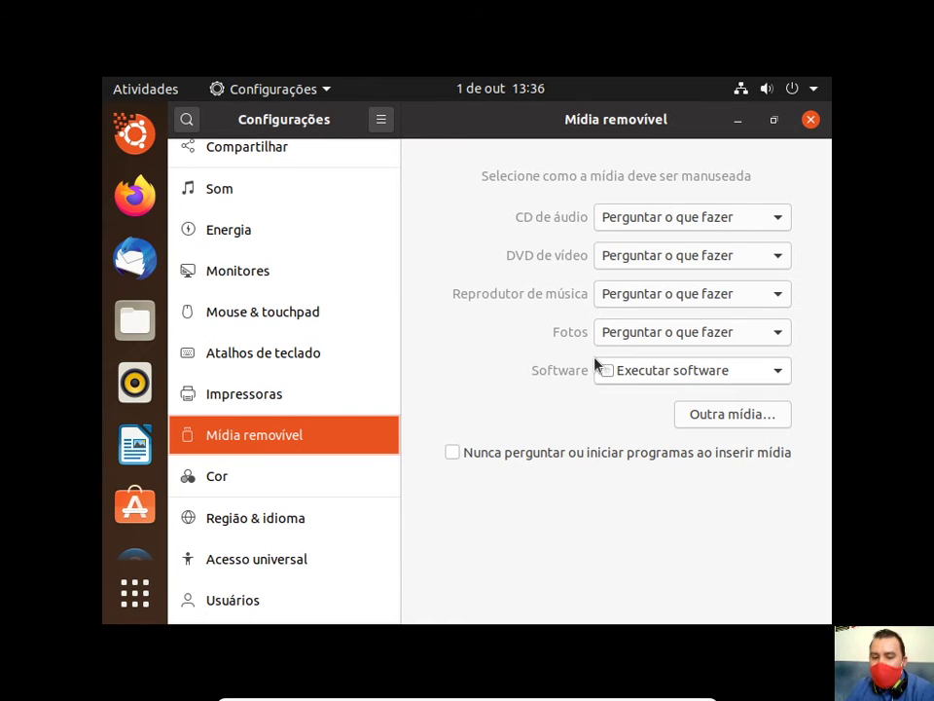
click(233, 481)
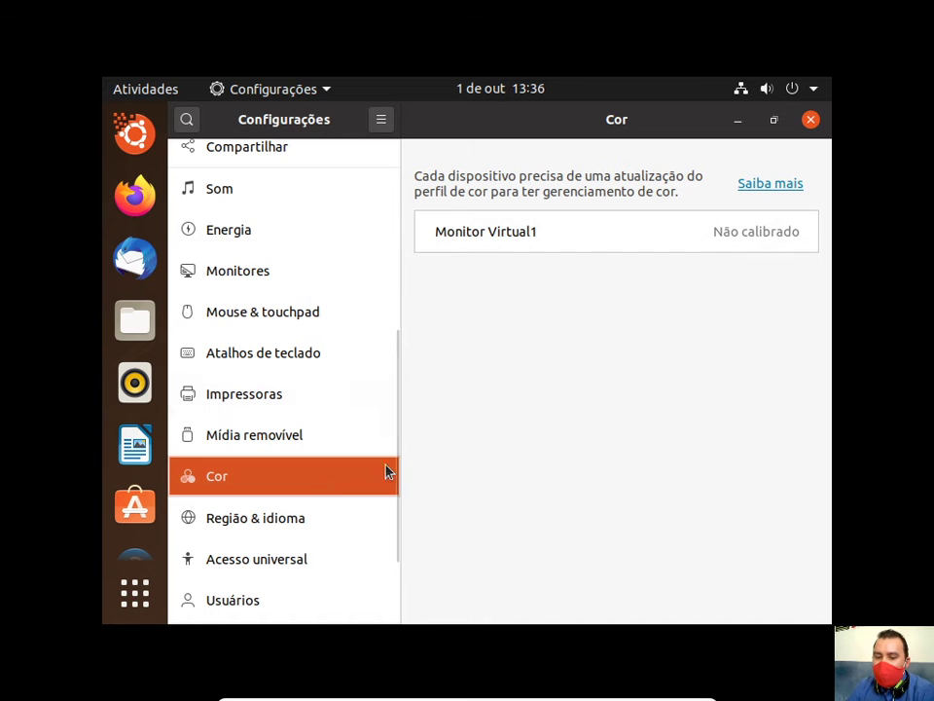
click(555, 245)
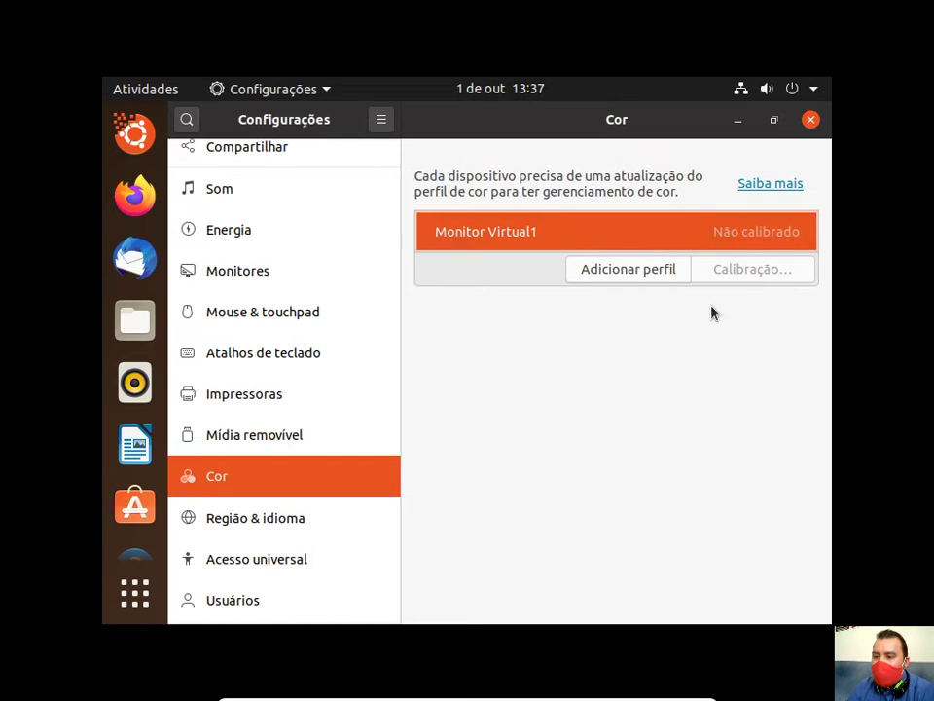
scroll(283, 548, down, 3)
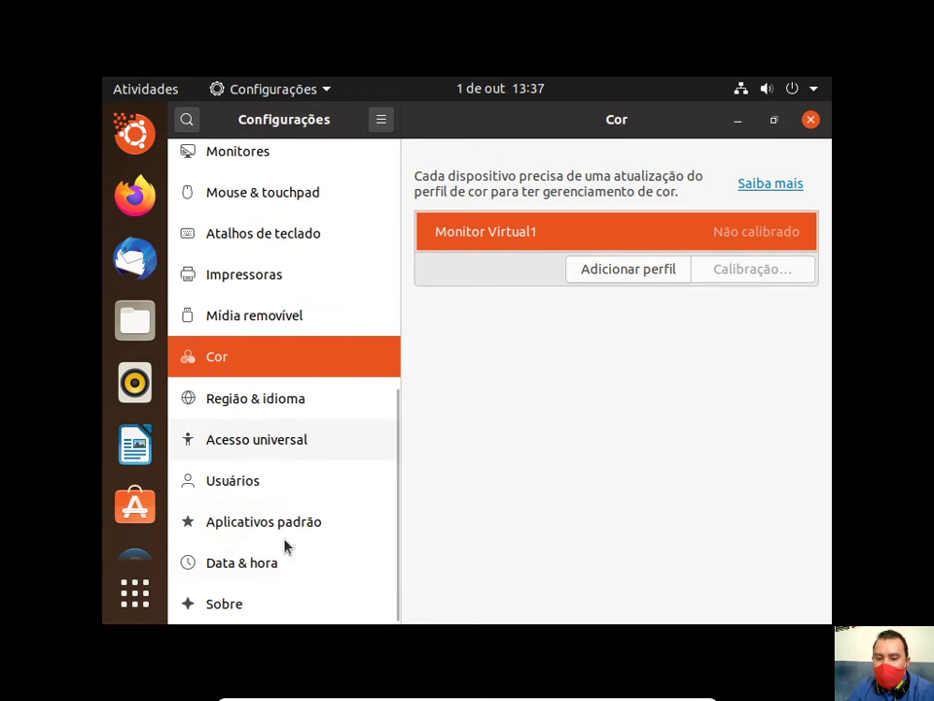
click(238, 410)
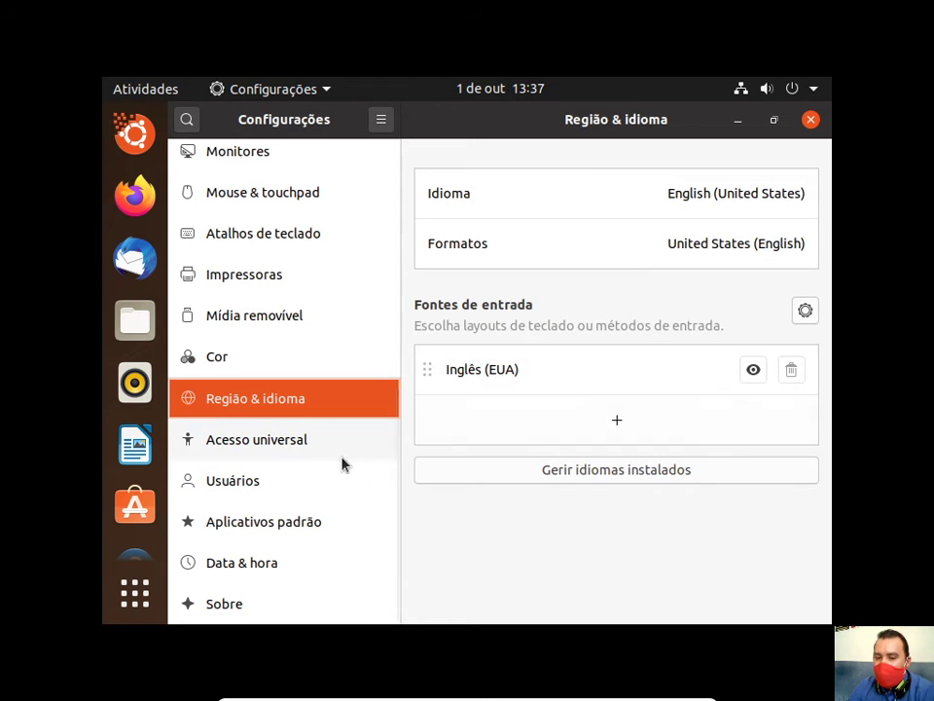
Review the Acesso universal settings, looking through the Visão, Audição and Digitação options.
click(293, 443)
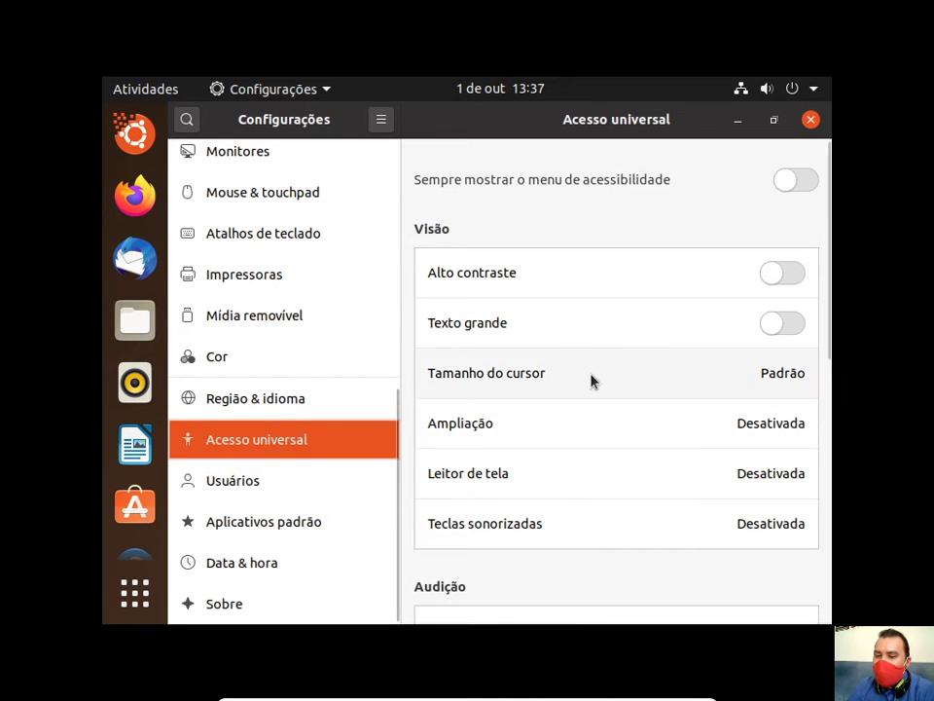
scroll(667, 455, down, 1)
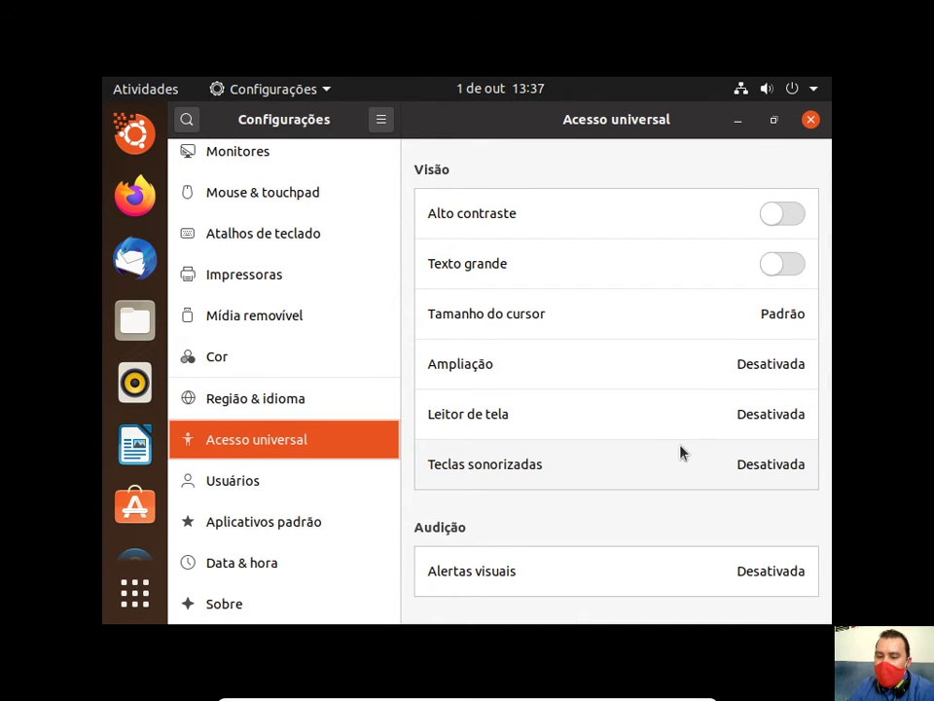
scroll(681, 452, down, 1)
scroll(569, 474, down, 1)
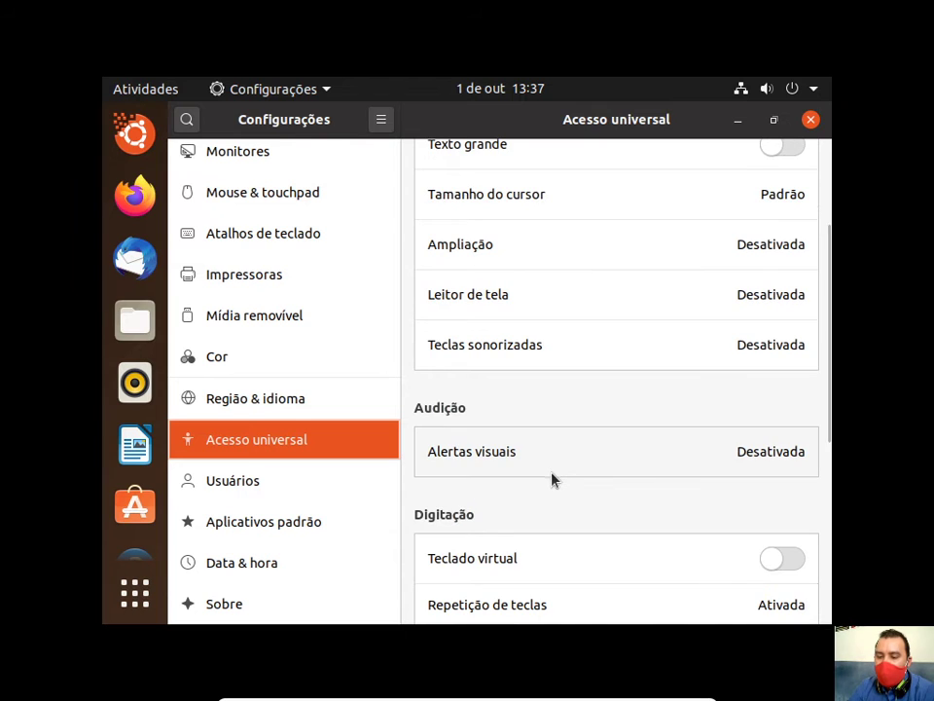
View the Usuários, Aplicativos padrão and Data & hora sections of the settings.
click(241, 489)
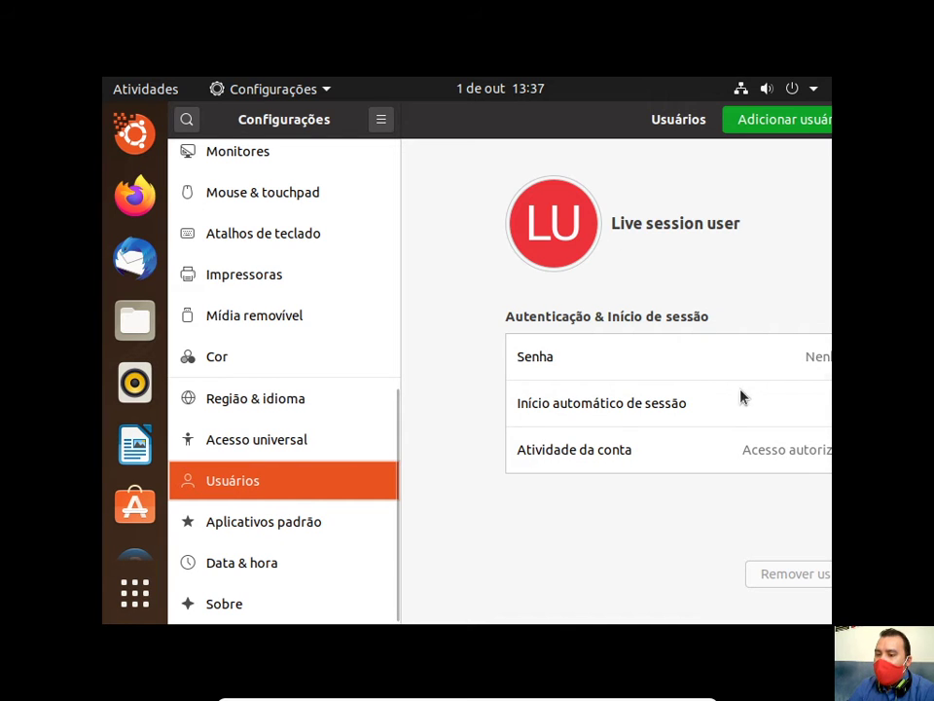
click(299, 530)
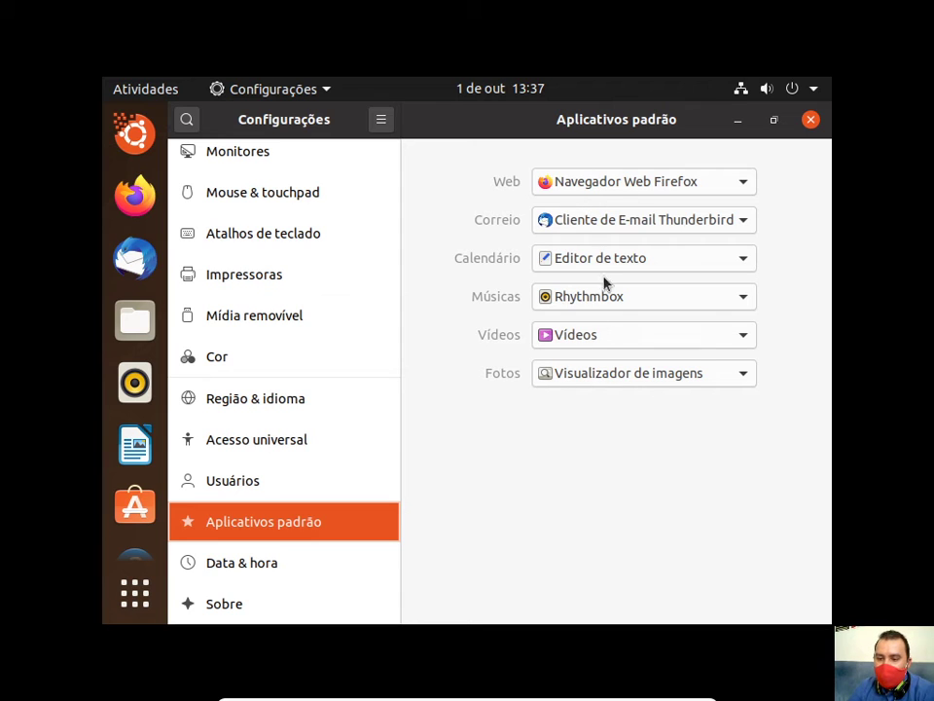
click(233, 572)
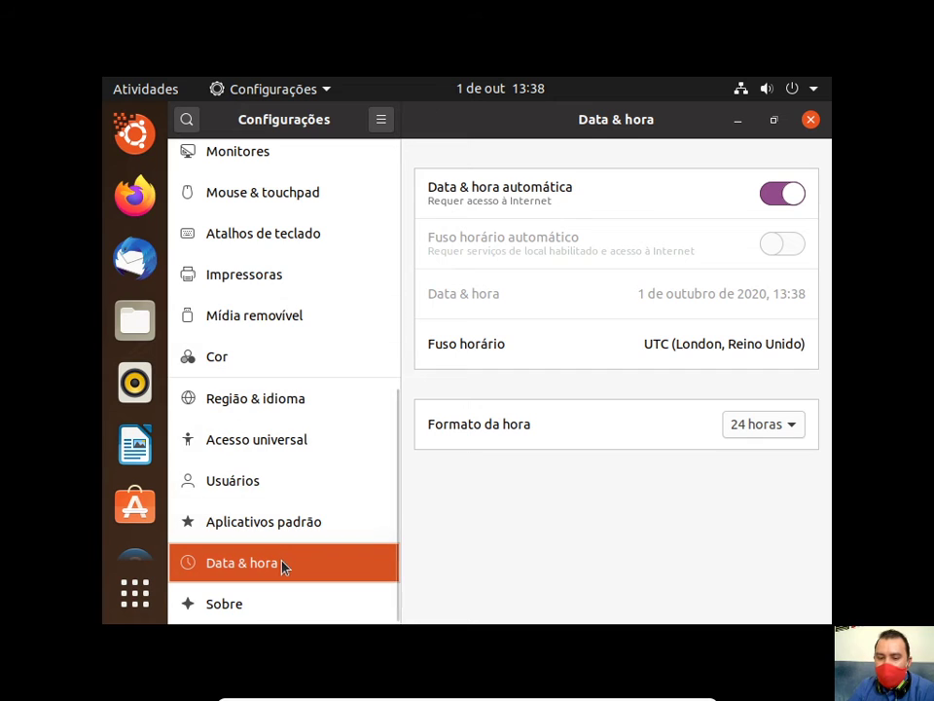
scroll(272, 604, up, 2)
scroll(271, 604, down, 2)
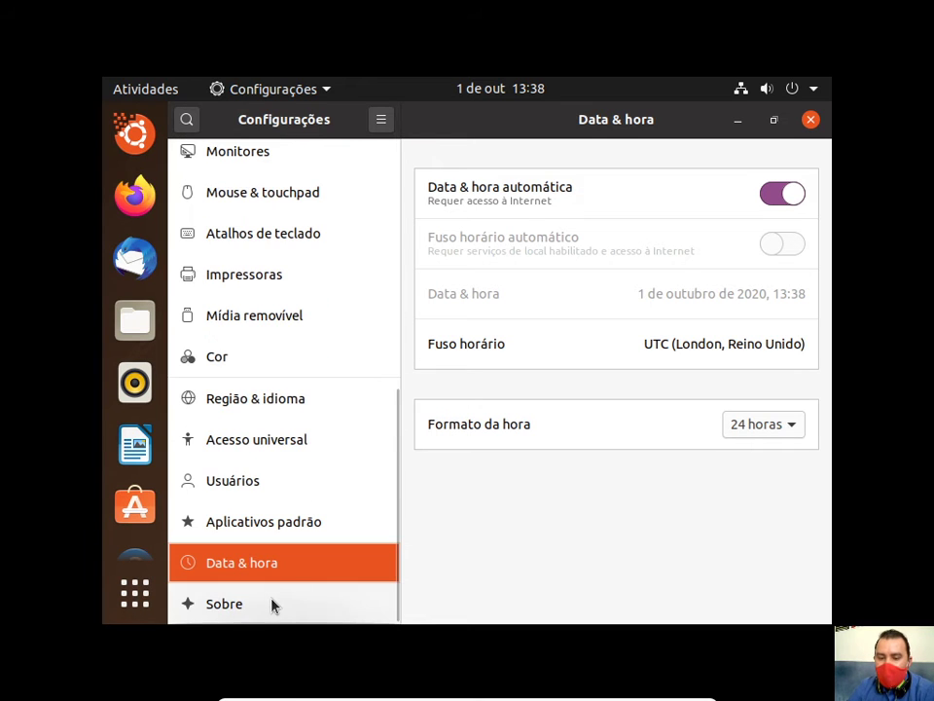
Read the hardware and system details in the Sobre section and look back over the full list of settings sections.
click(219, 606)
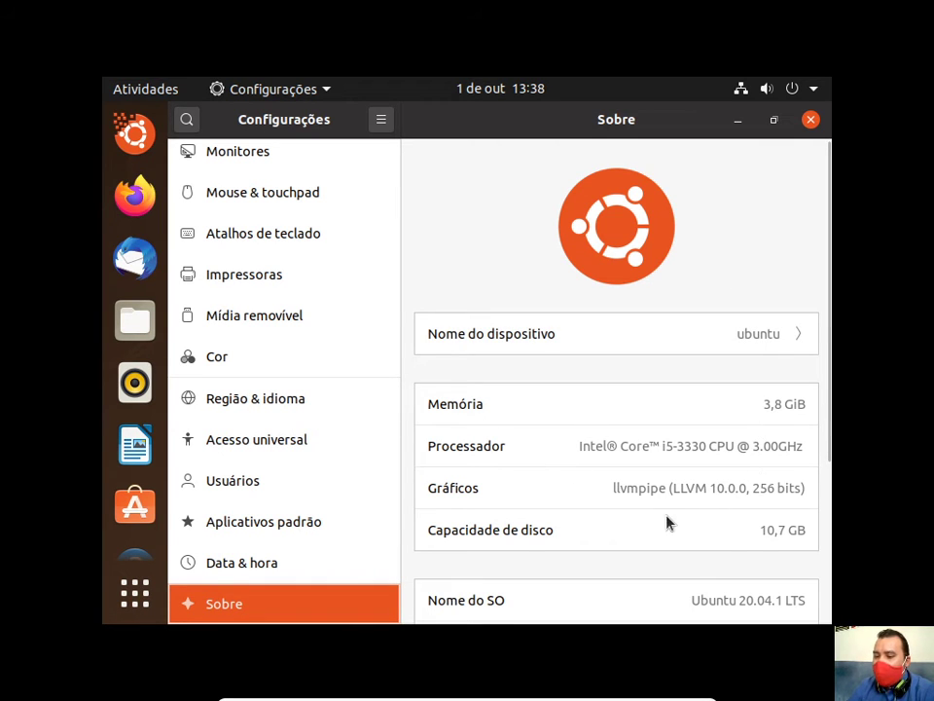
scroll(667, 522, down, 5)
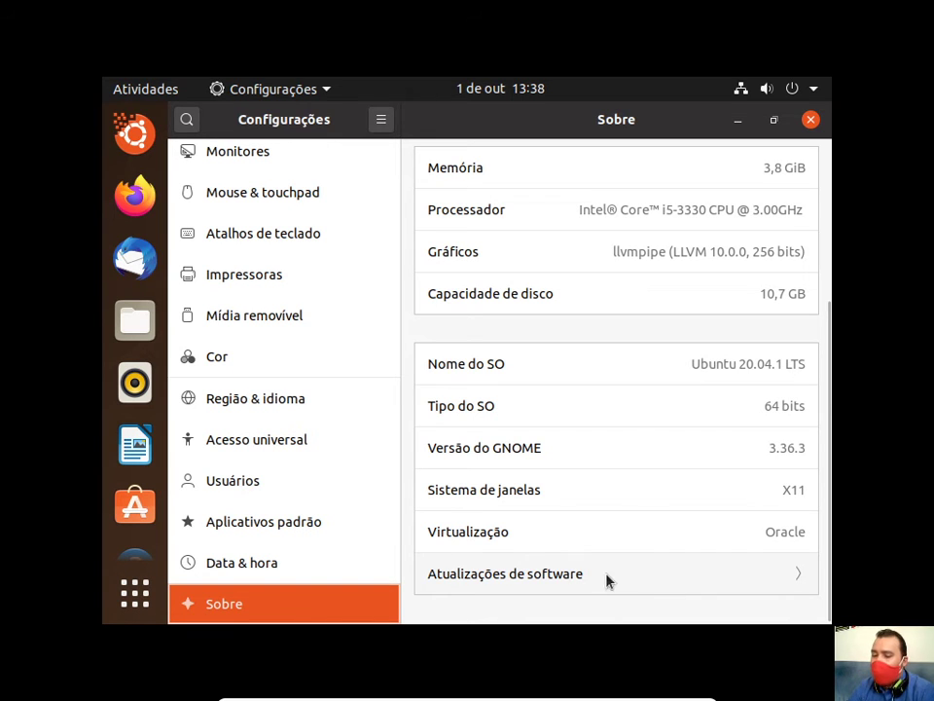
scroll(344, 569, up, 1)
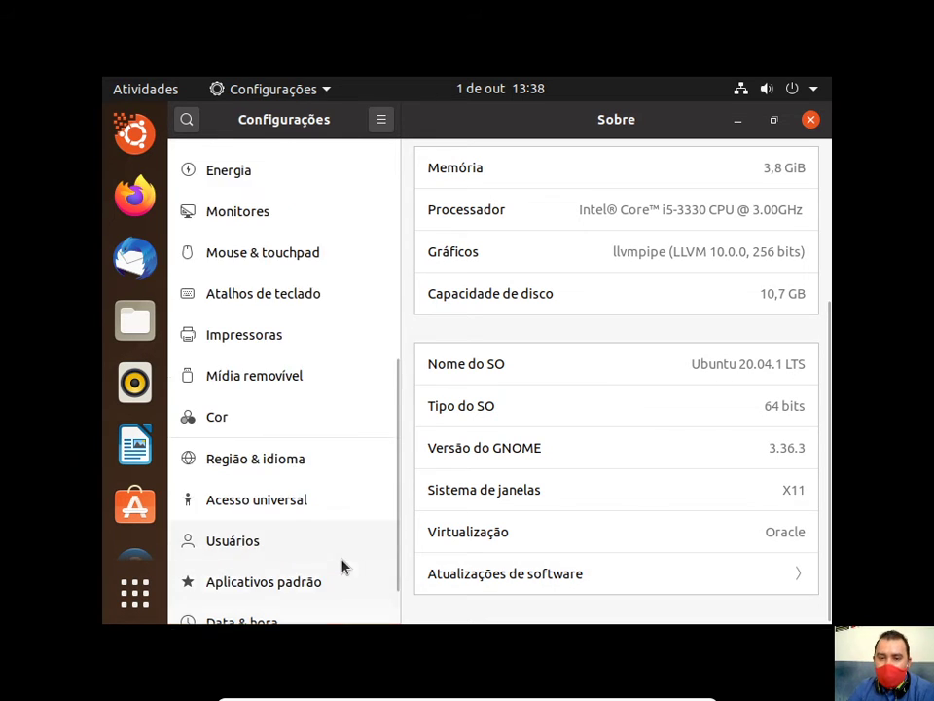
scroll(667, 584, up, 2)
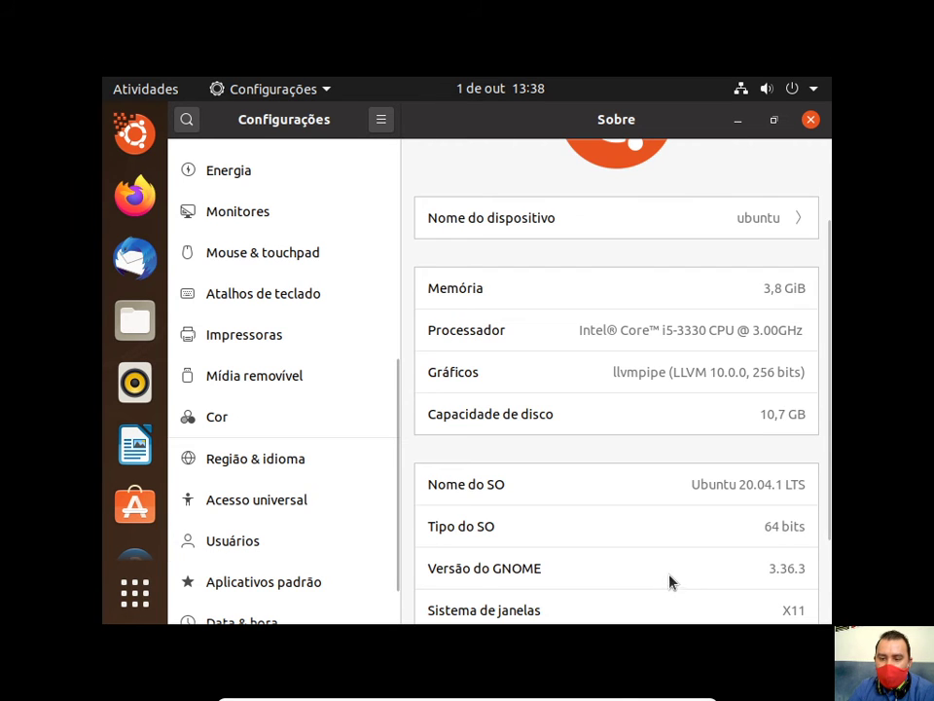
scroll(700, 565, down, 2)
scroll(272, 517, up, 4)
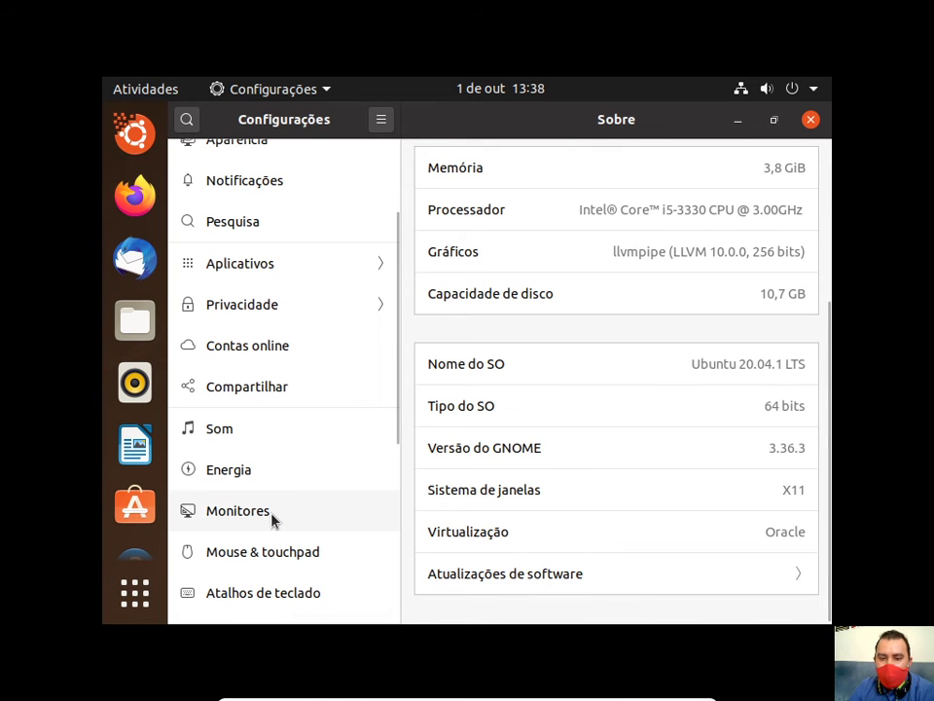
scroll(274, 517, up, 3)
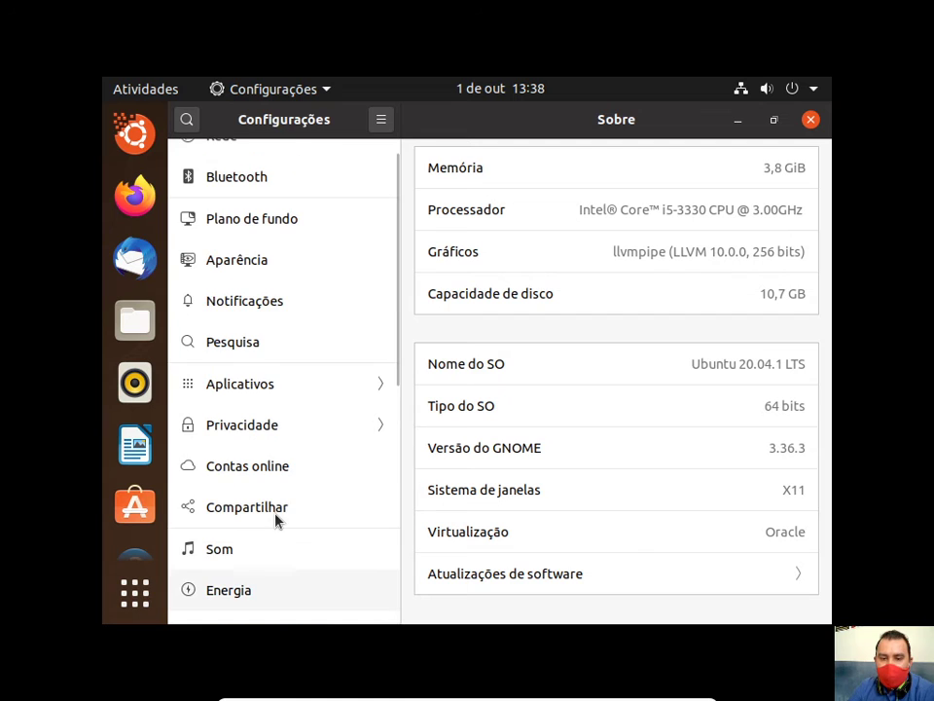
scroll(276, 521, down, 10)
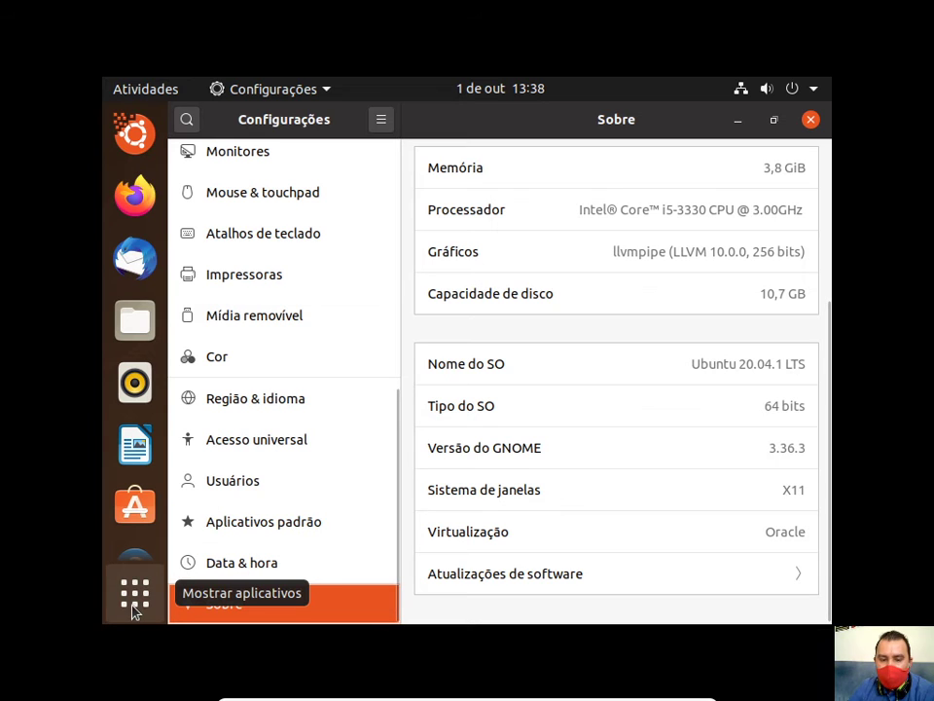
Look through the list of all installed applications and launch the Ubuntu 20.04.1 LTS installer from it.
click(134, 598)
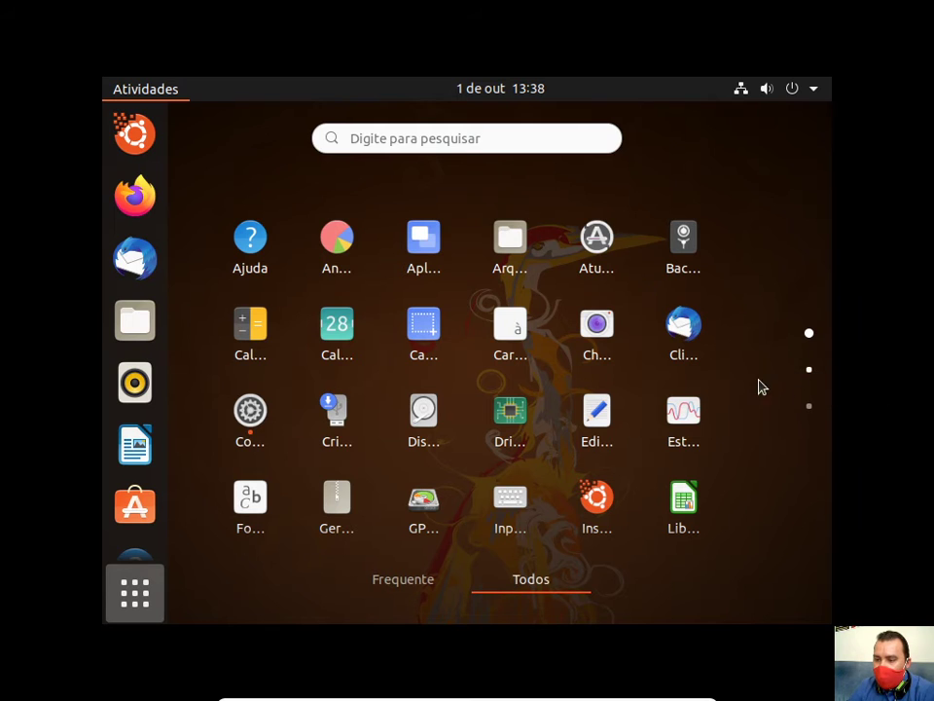
key(Down)
key(Down)
key(Down)
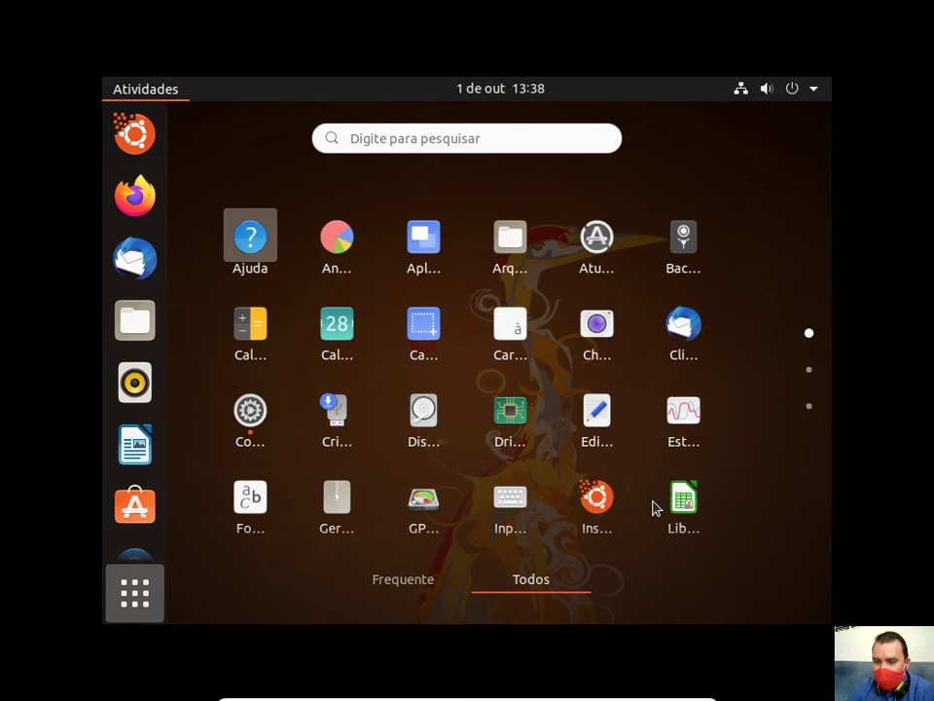
key(Down)
key(Down)
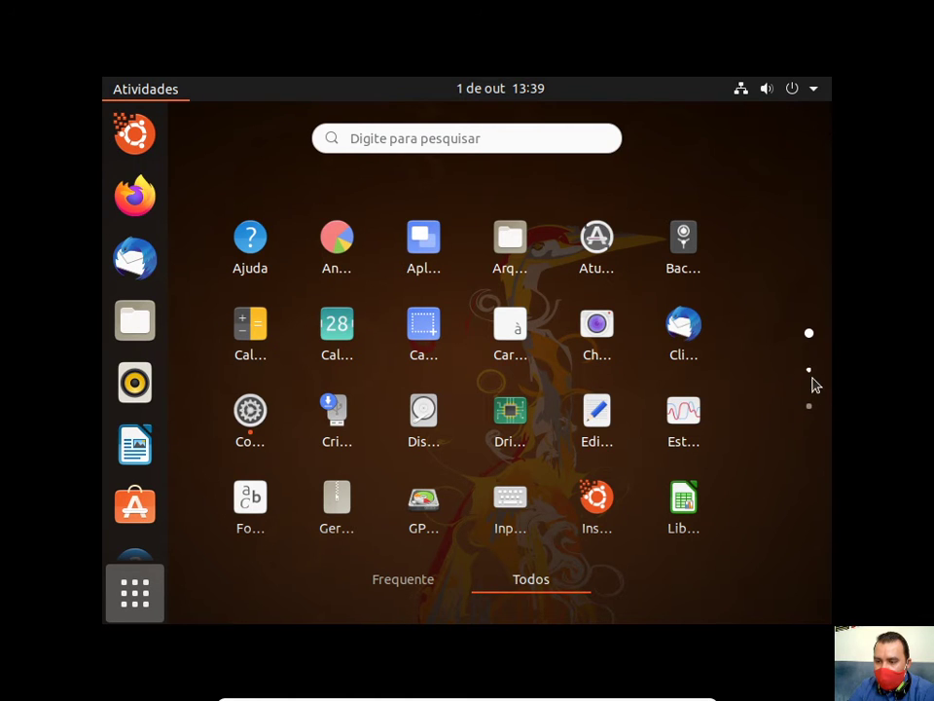
click(598, 501)
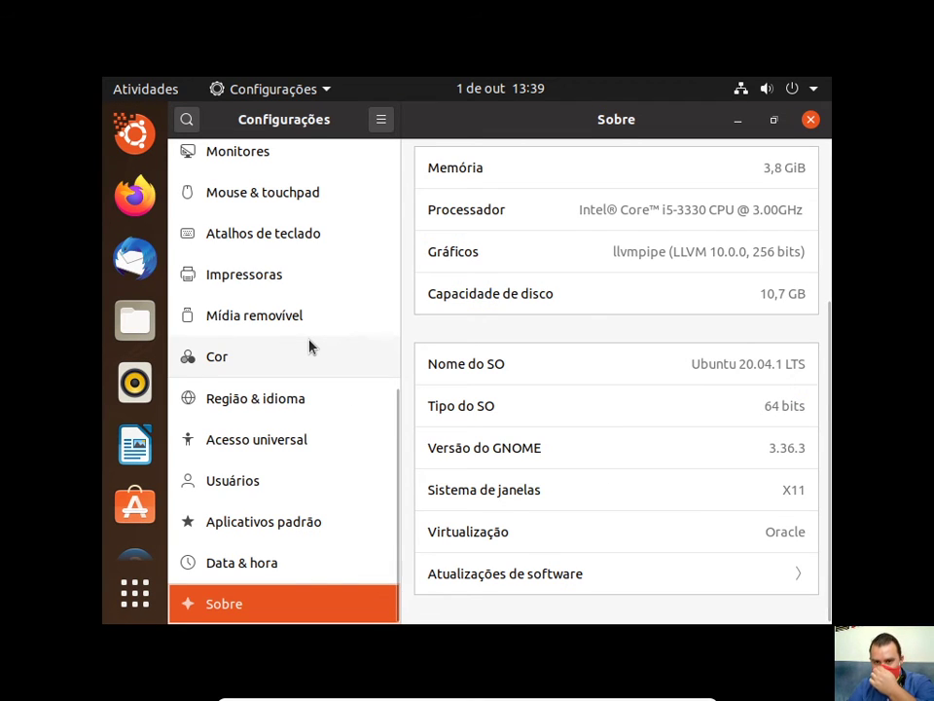
Set the desktop background to the grey cat wallpaper, view it on the bare desktop and bring the Plano de fundo settings back.
scroll(308, 348, up, 5)
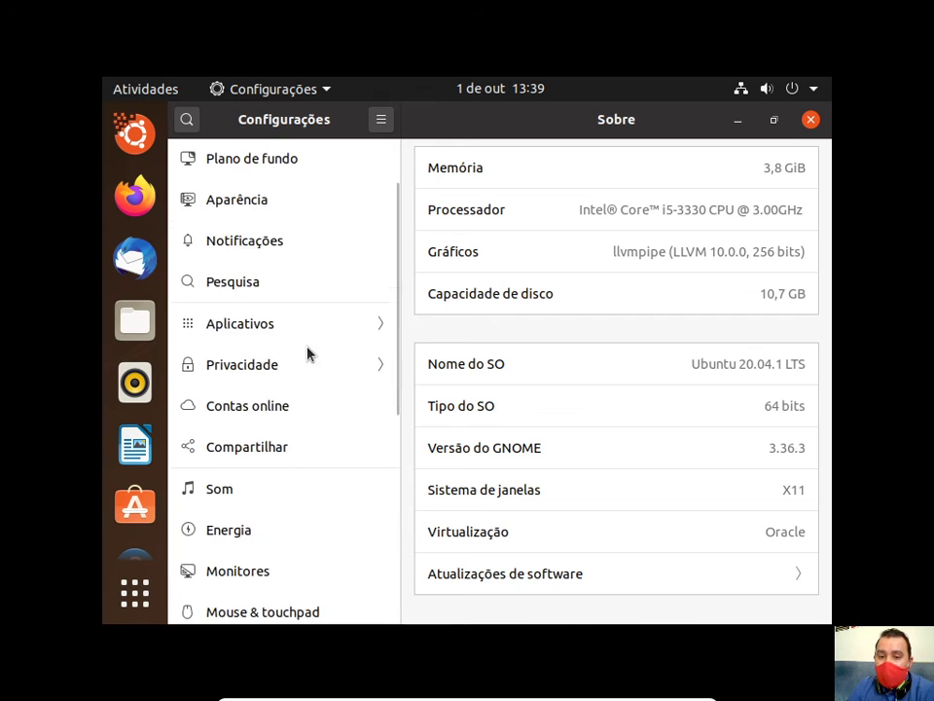
scroll(307, 353, up, 1)
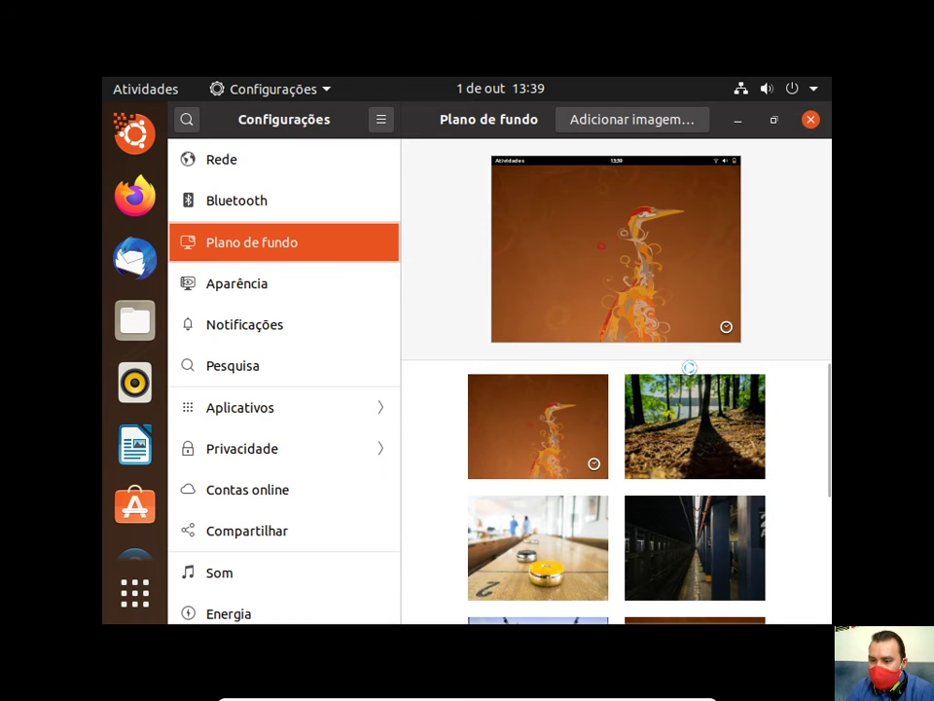
scroll(740, 399, down, 1)
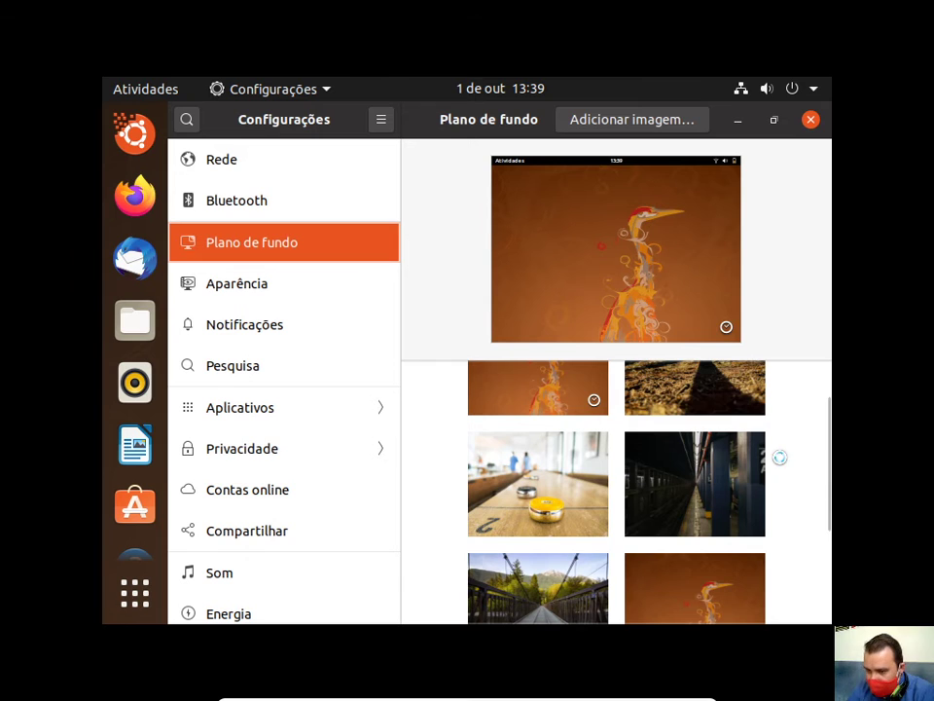
scroll(657, 528, down, 2)
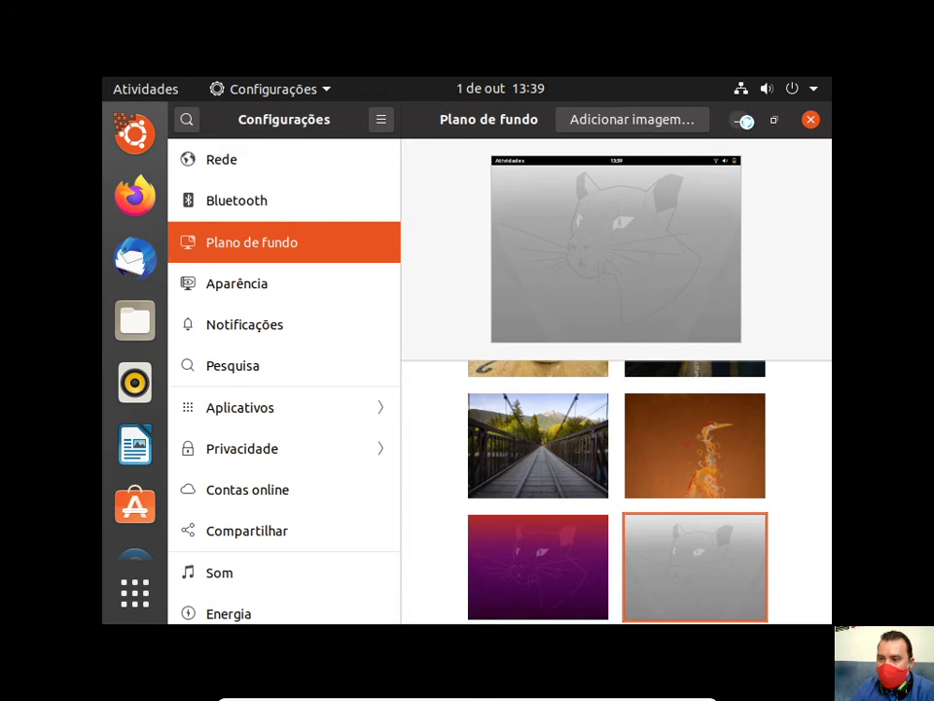
click(741, 120)
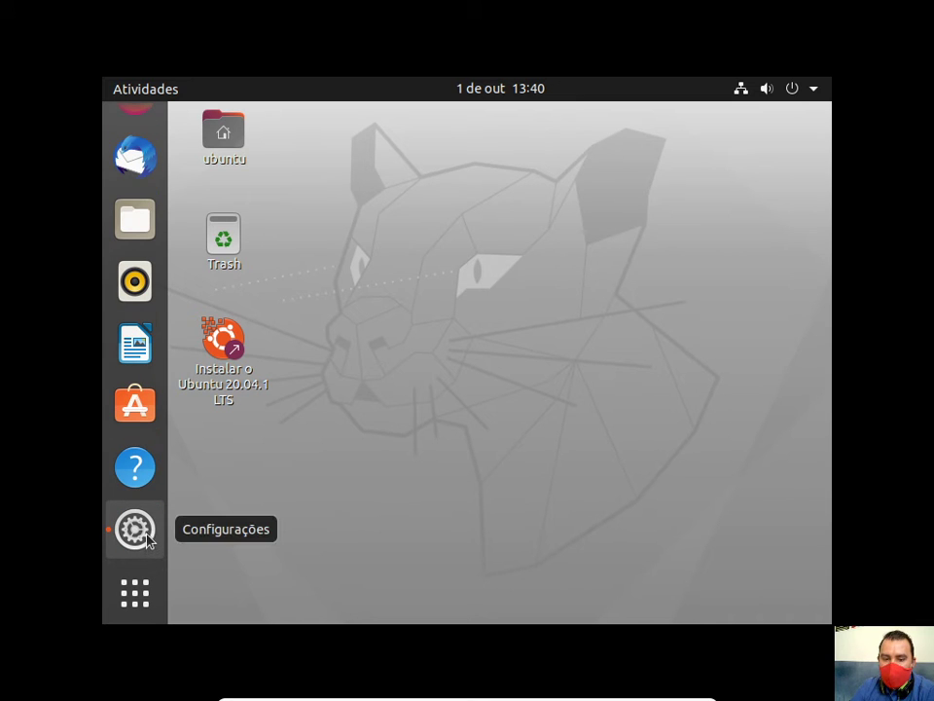
click(144, 526)
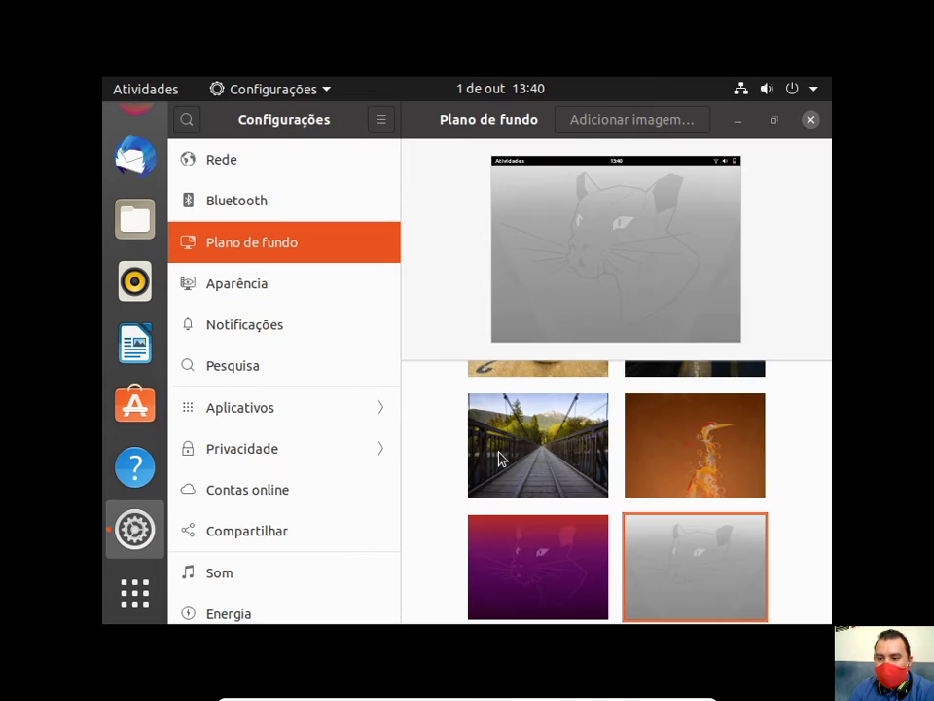
scroll(121, 404, up, 2)
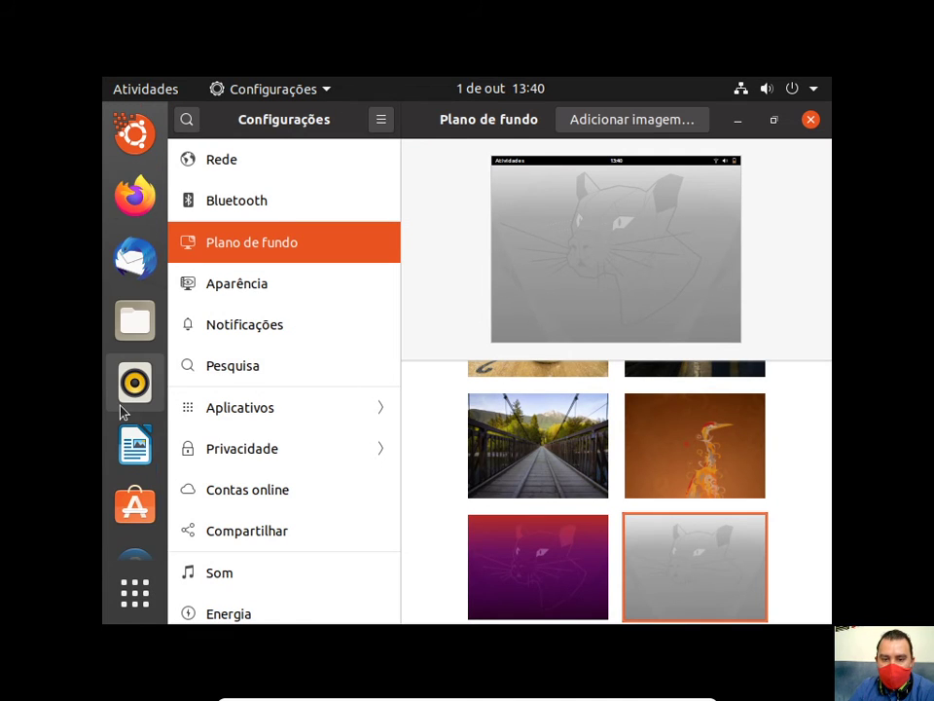
Launch Firefox and quit the Ubuntu installer, confirming the exit from the installation.
click(141, 200)
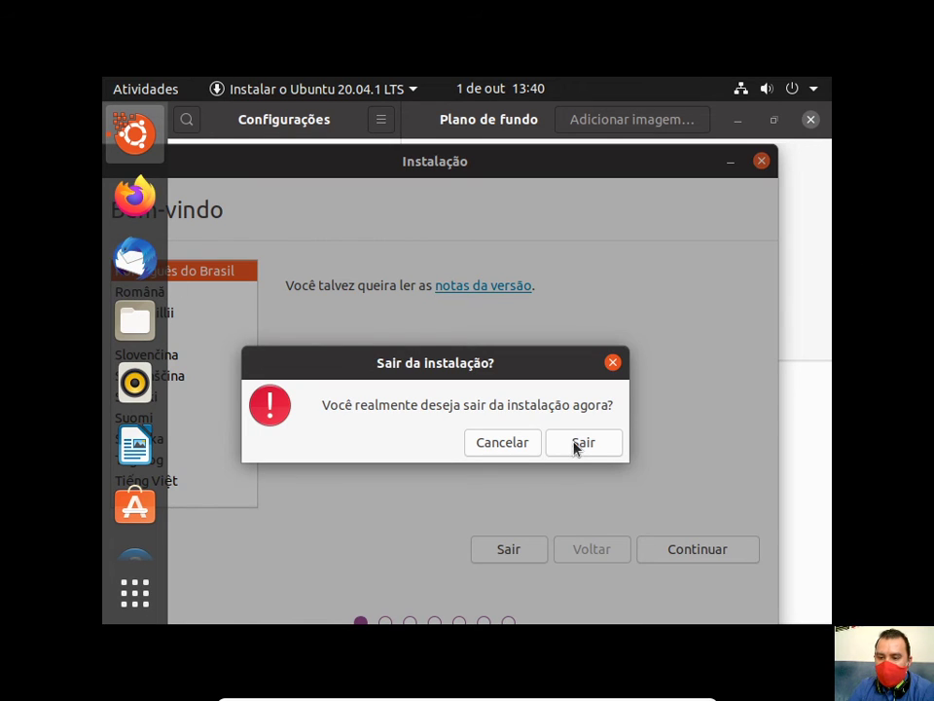
click(575, 445)
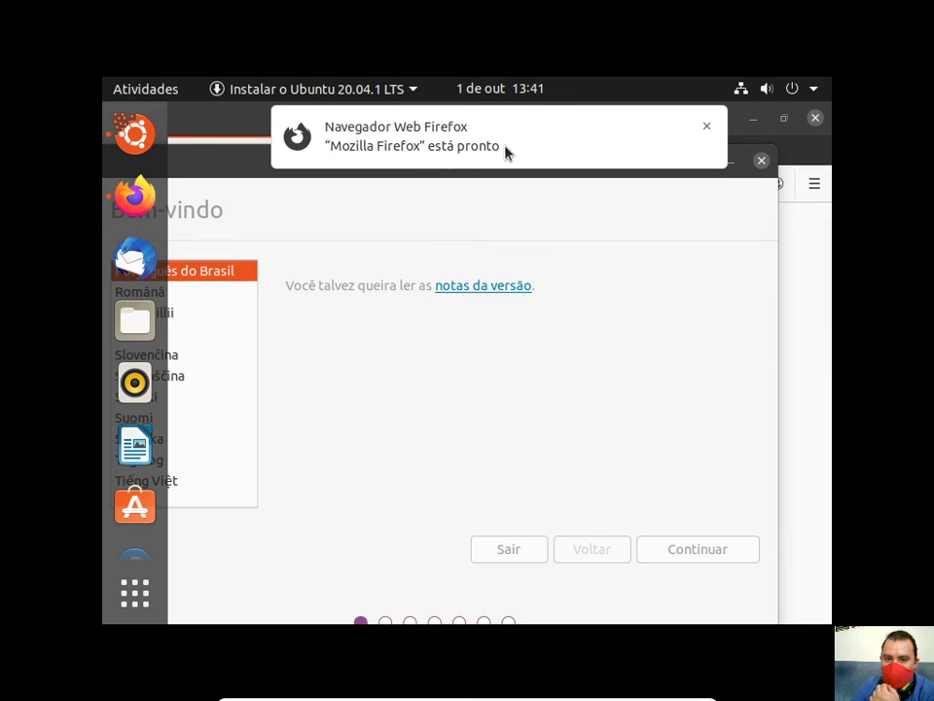
Switch to Firefox, load globo.com and look through the headlines on its home page.
click(137, 205)
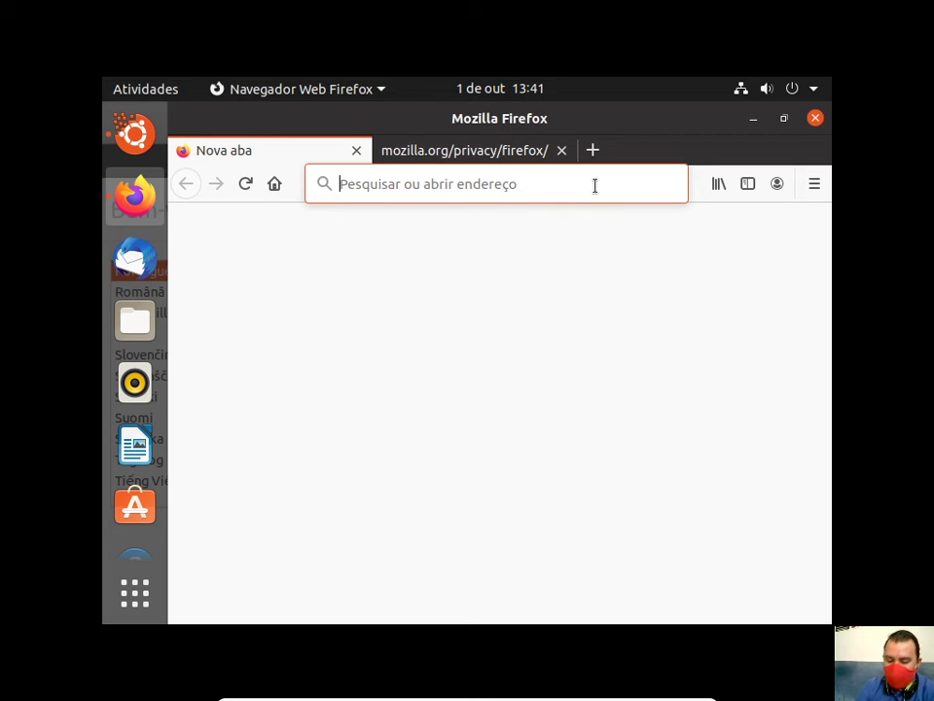
text(glo)
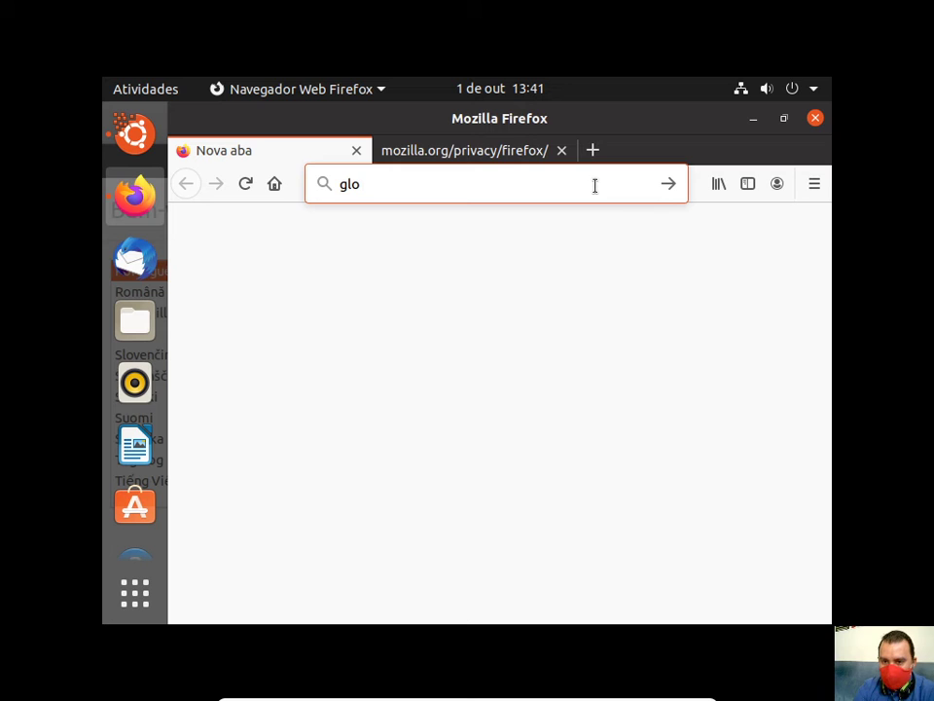
text(bo.com)
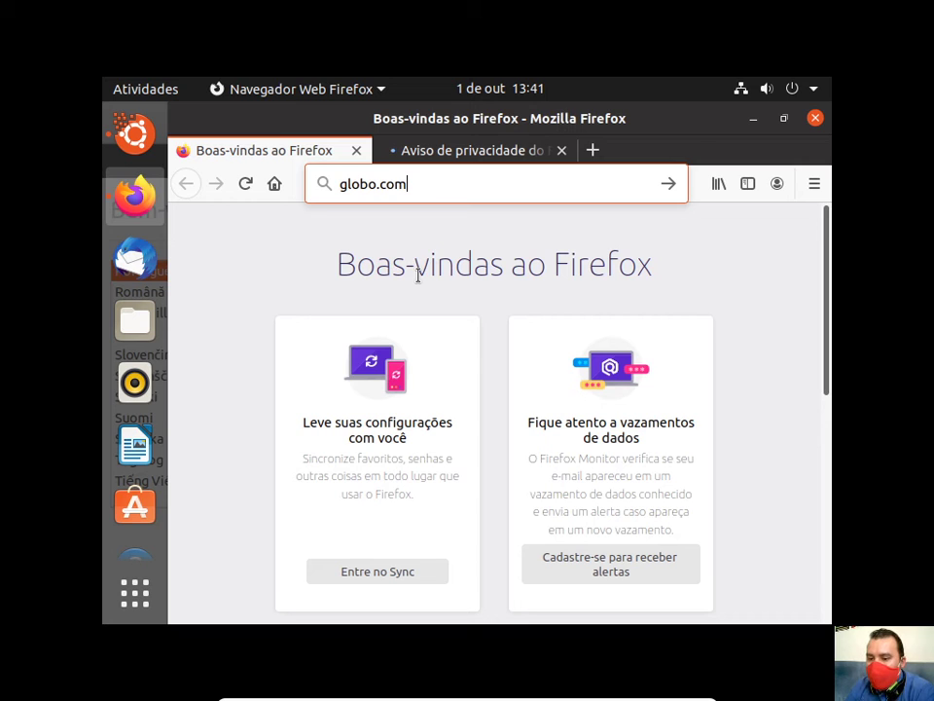
key(Return)
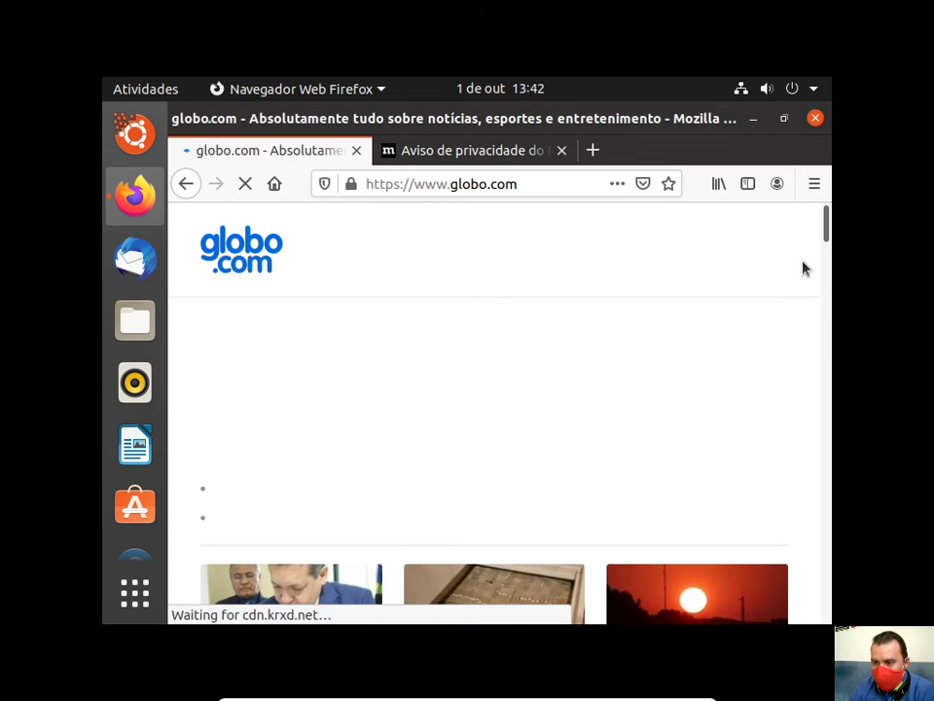
scroll(744, 495, down, 1)
scroll(751, 457, down, 2)
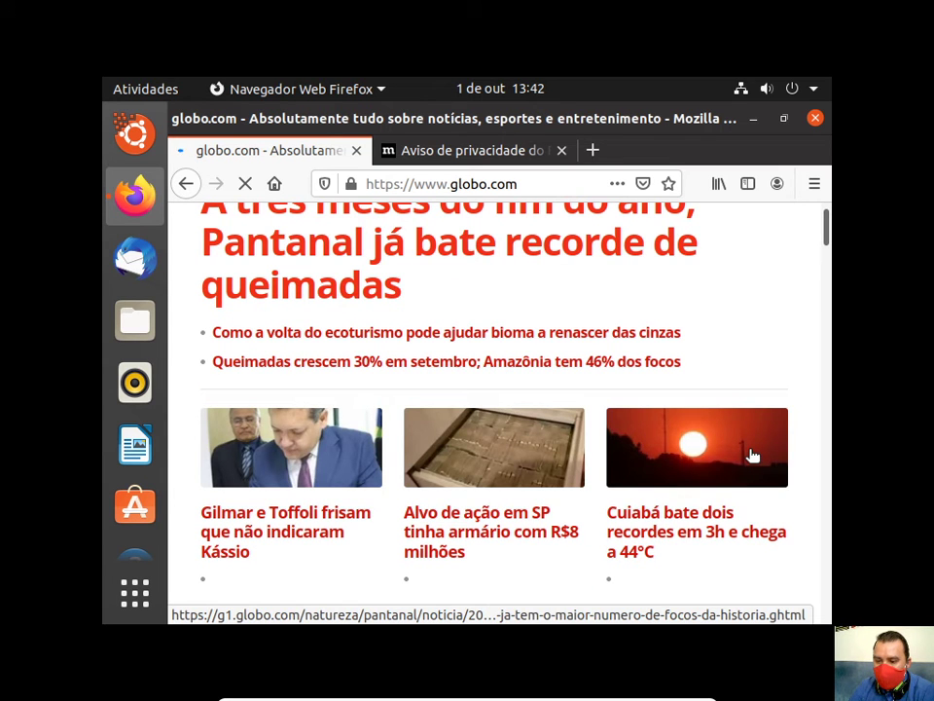
scroll(752, 455, up, 1)
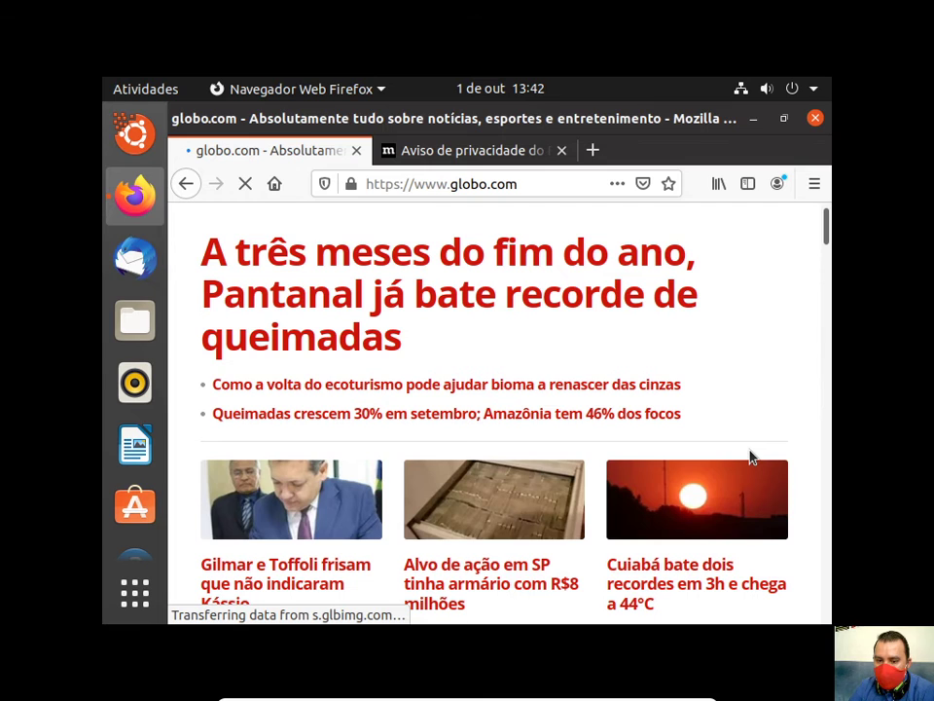
scroll(750, 456, down, 2)
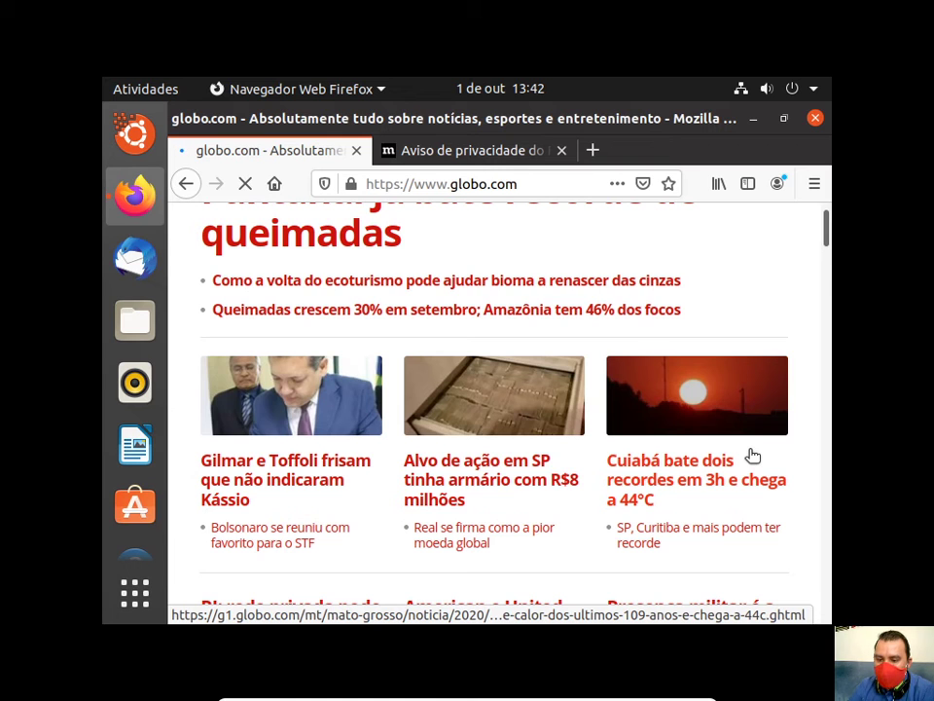
scroll(753, 456, down, 2)
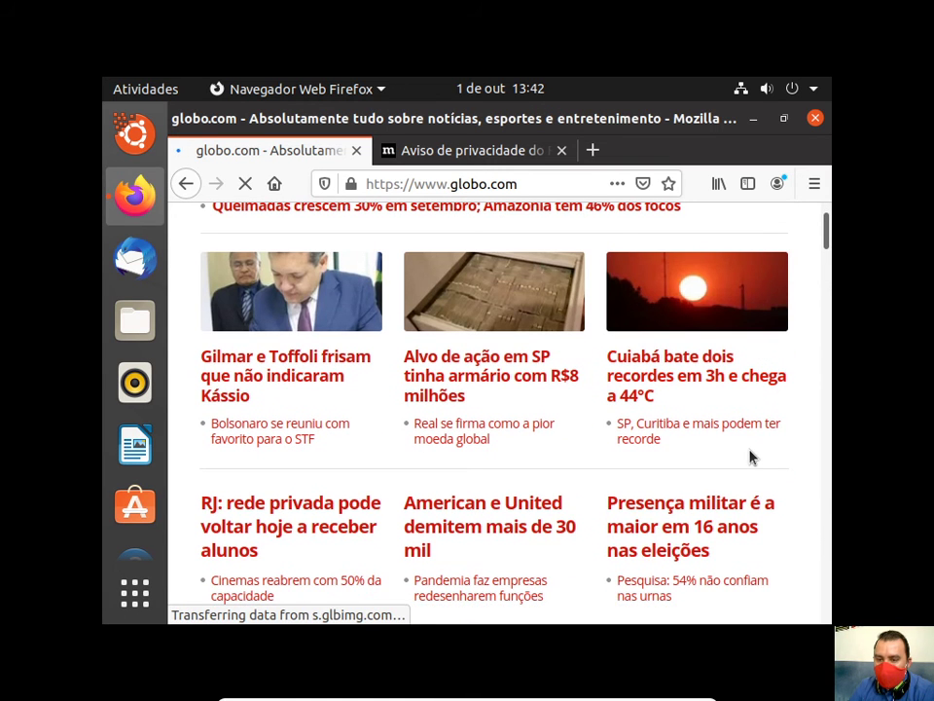
Look further down the globo.com home page, on to the sports and entertainment stories.
scroll(752, 457, down, 1)
scroll(753, 457, down, 2)
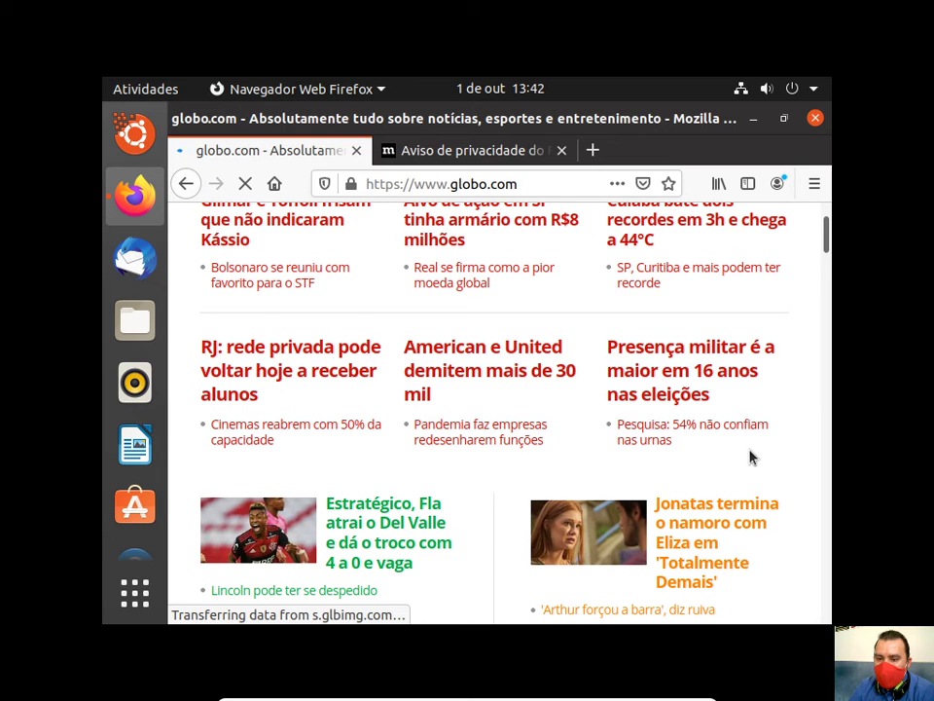
scroll(750, 455, down, 2)
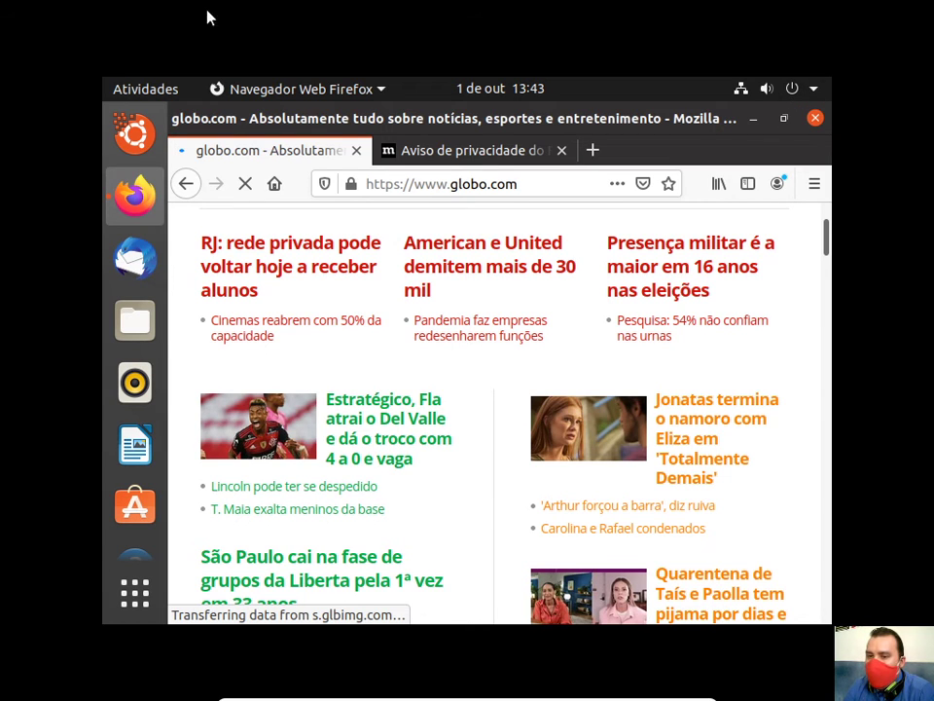
Try to quit Firefox, confirming that both open tabs should be closed.
click(814, 88)
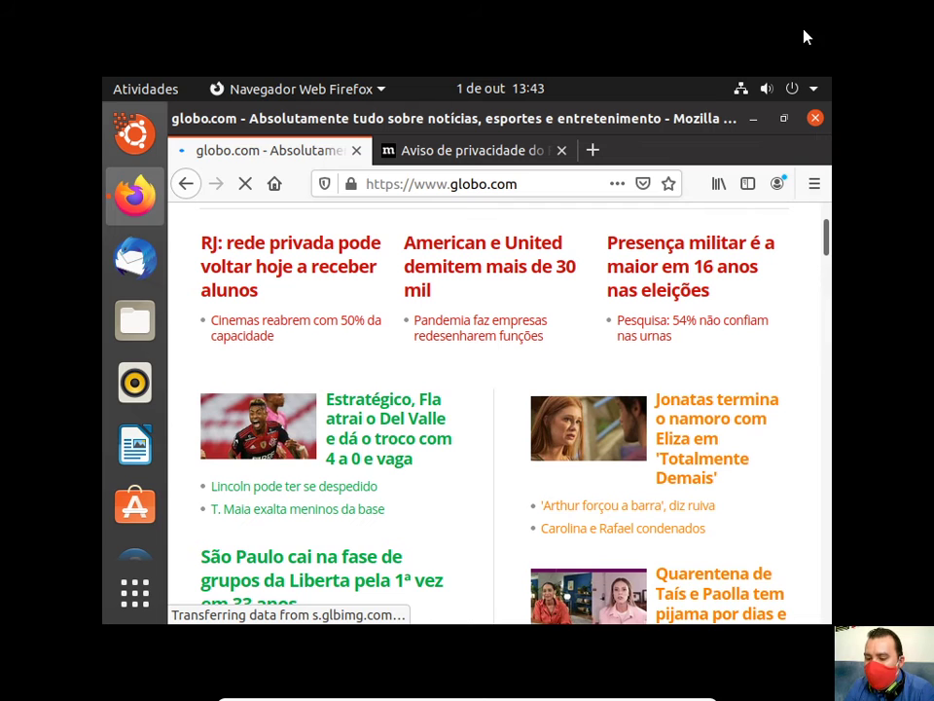
mouse_move(634, 691)
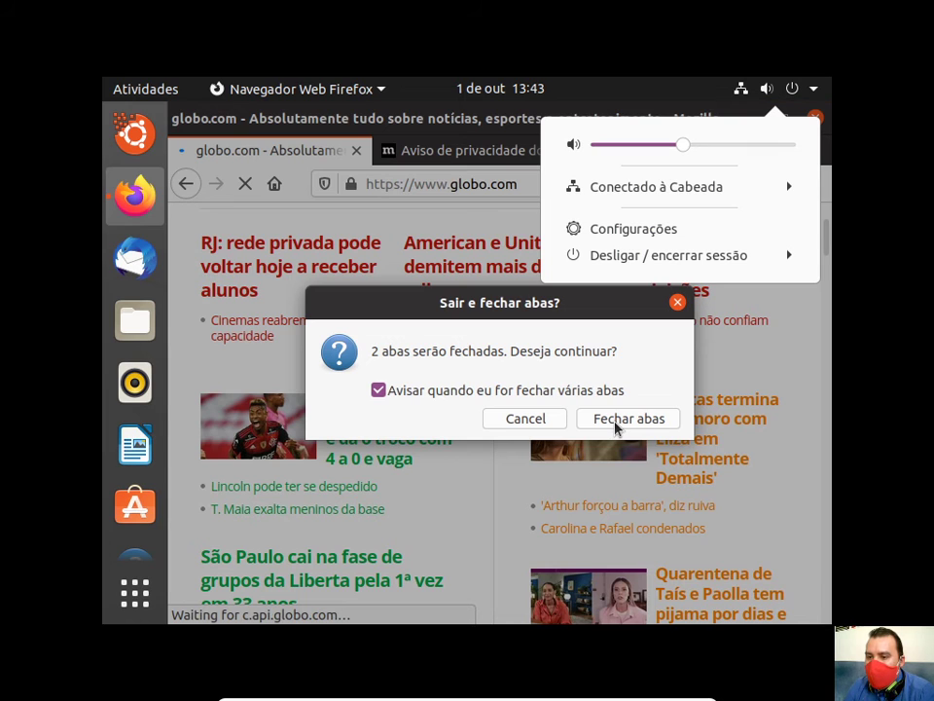
click(615, 429)
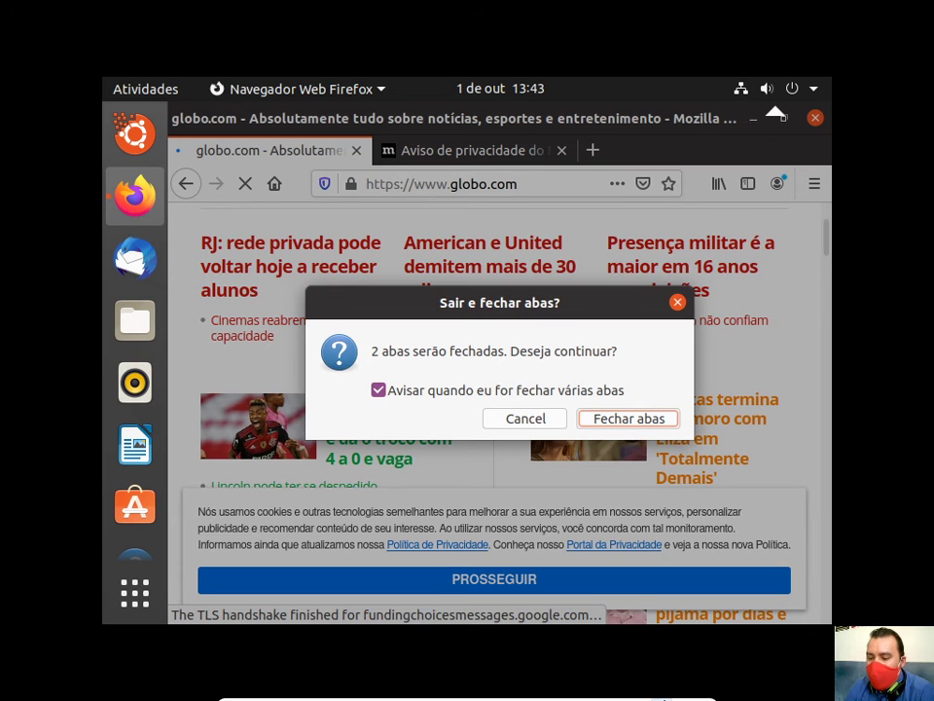
mouse_move(646, 698)
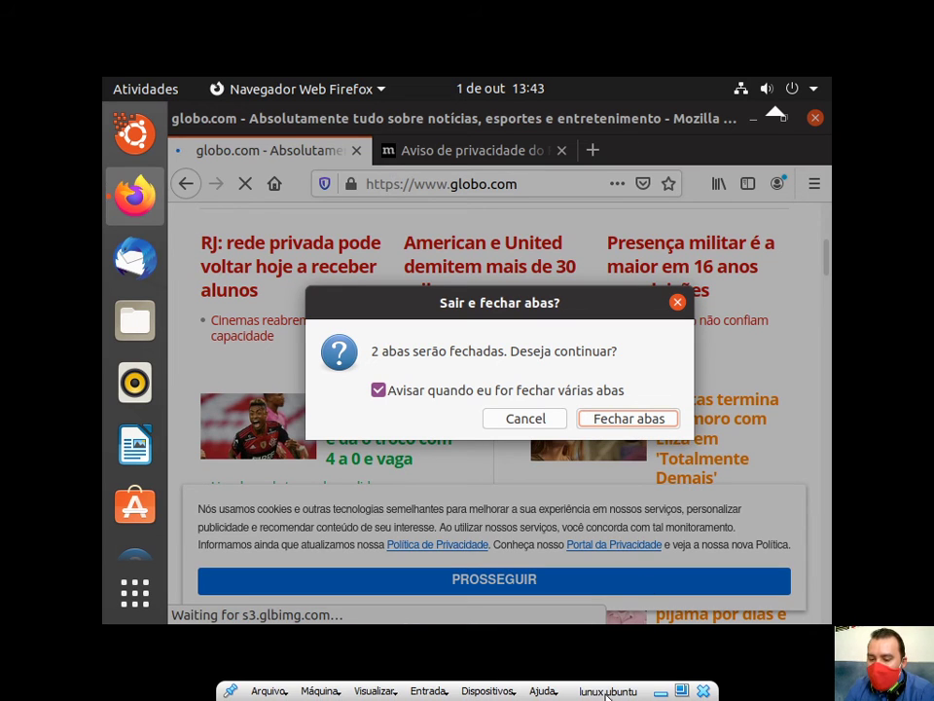
Take the lunux ubuntu virtual machine out of full screen and power it off with the Desligar a máquina option.
click(683, 691)
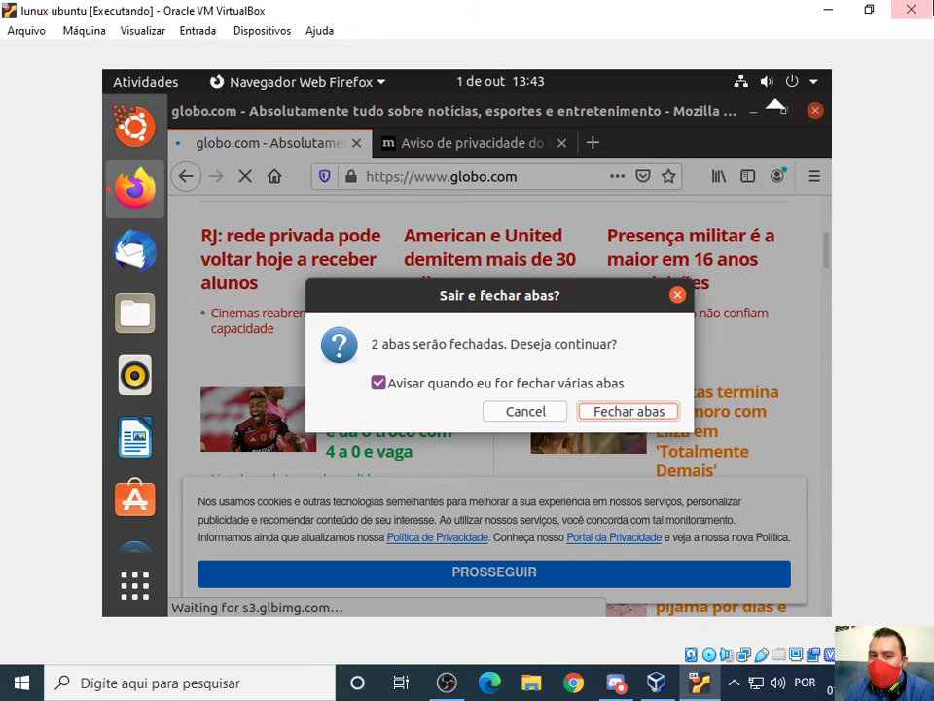
click(915, 10)
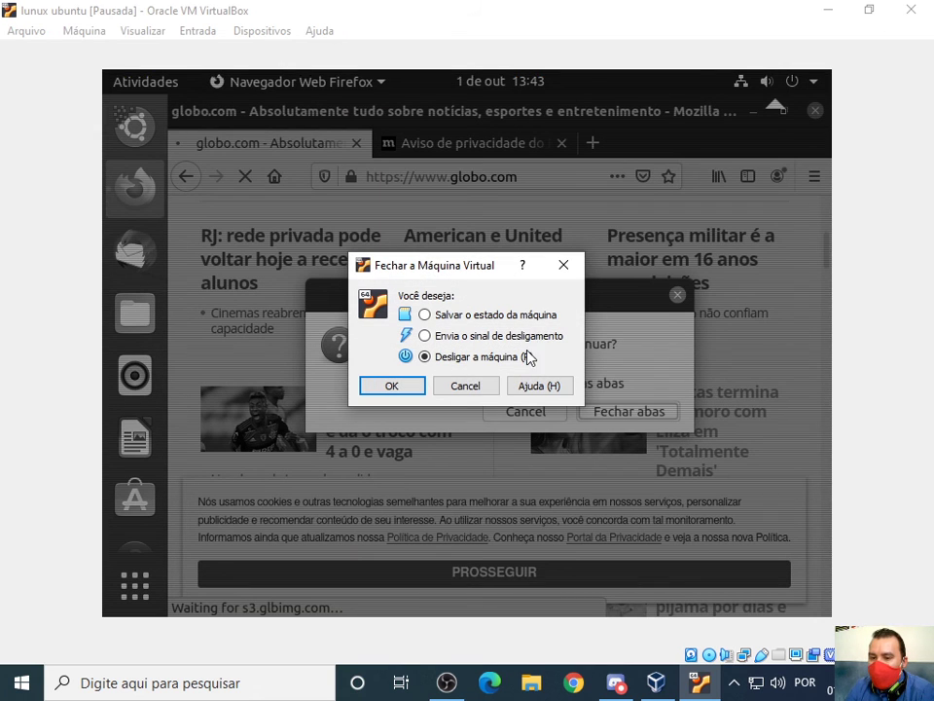
click(379, 389)
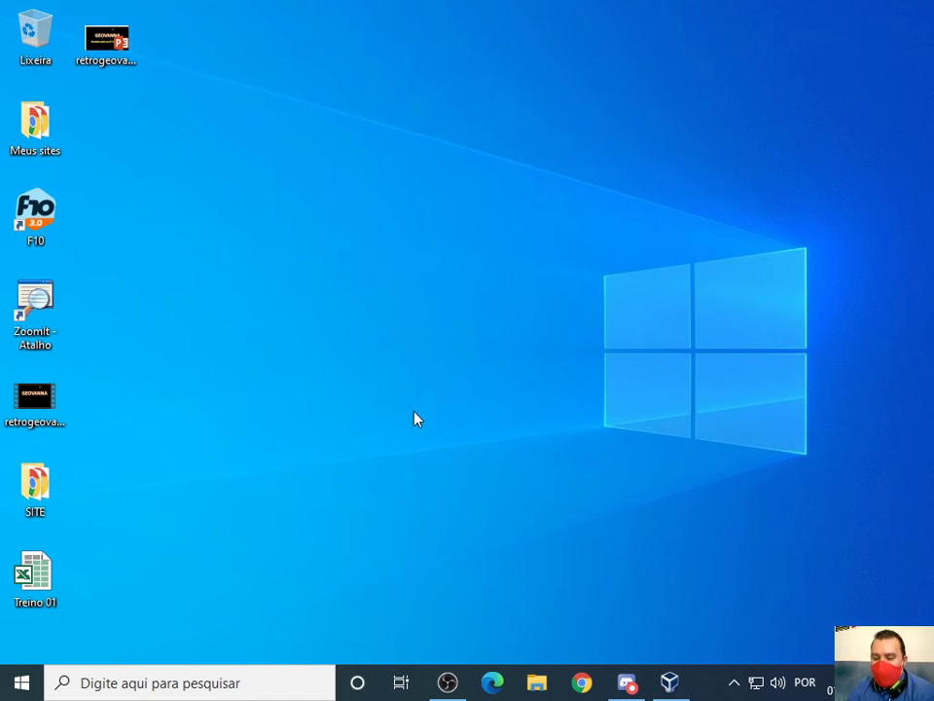
Switch to OBS to check the running recording and minimise it again.
click(442, 686)
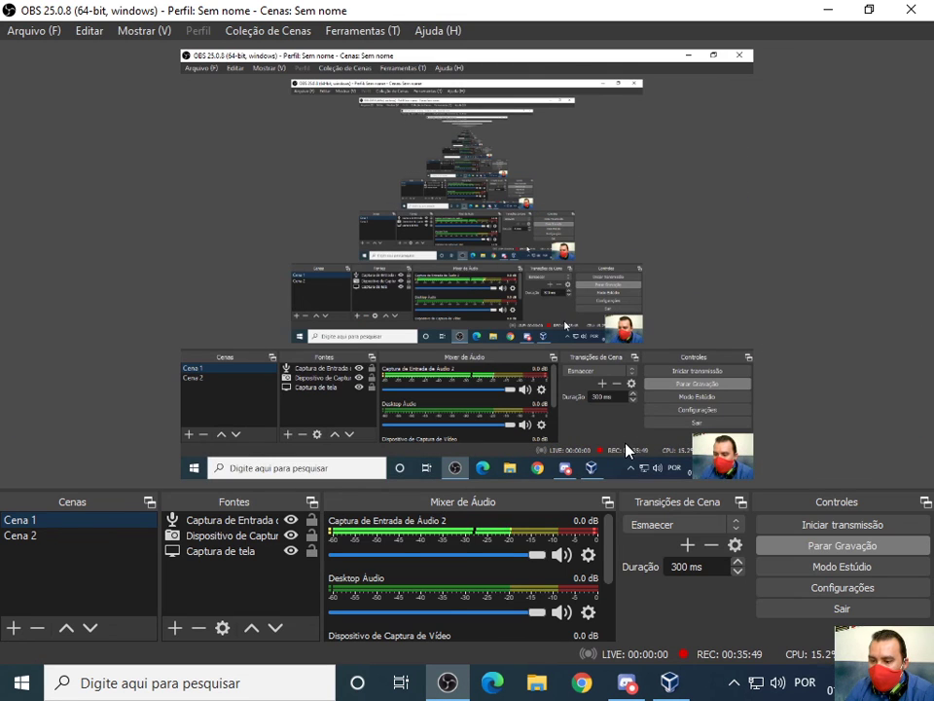
click(827, 9)
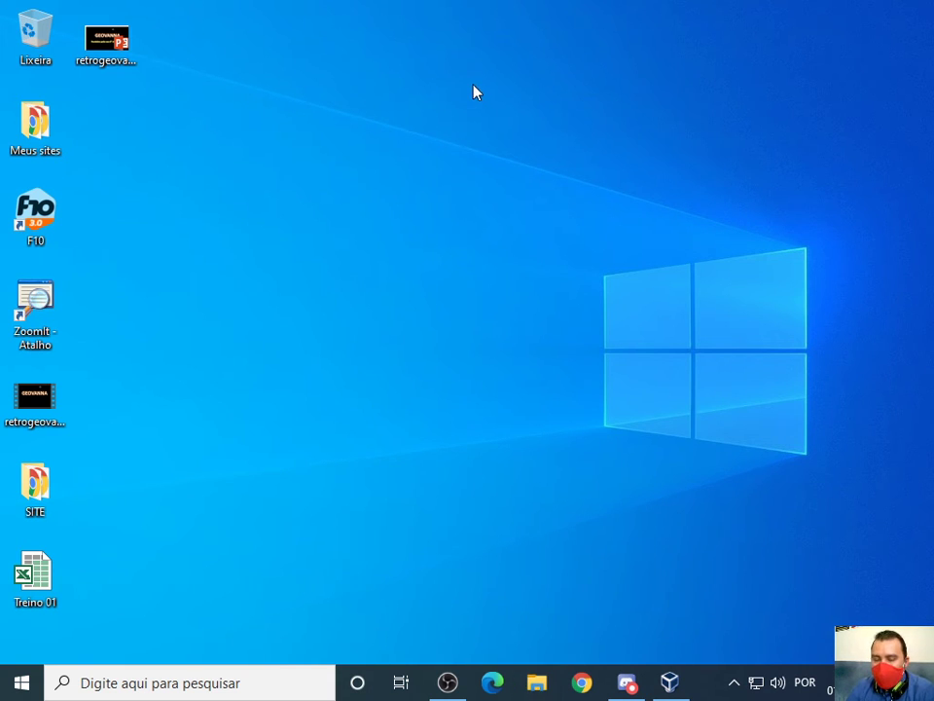
Switch to File Explorer, open the Downloads folder and extract the simulador WinRAR archive into its own simulador folder.
key(super+e)
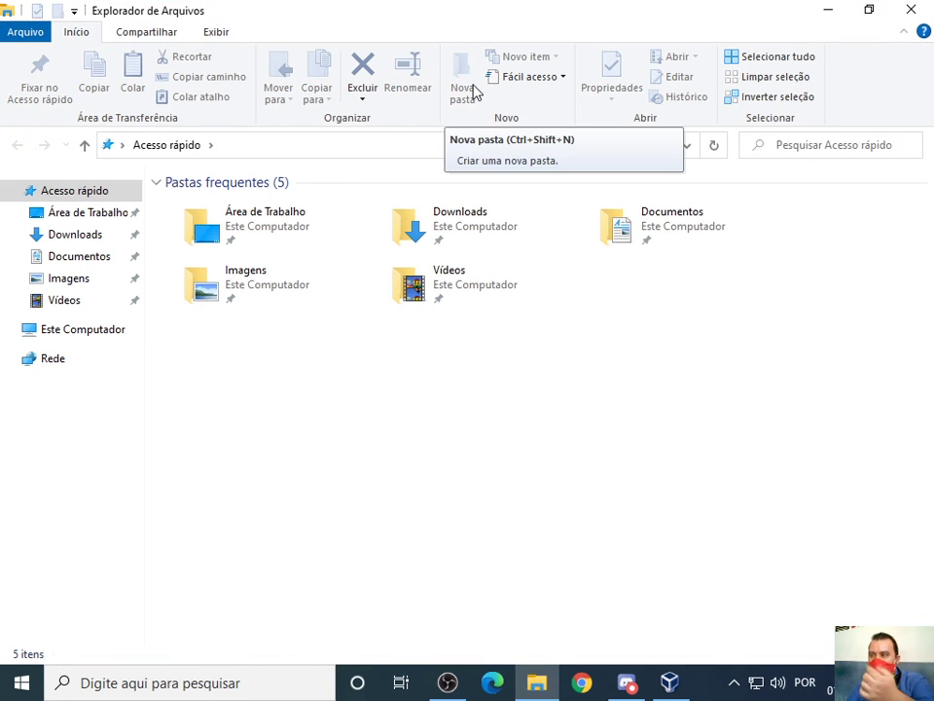
click(448, 222)
double_click(449, 222)
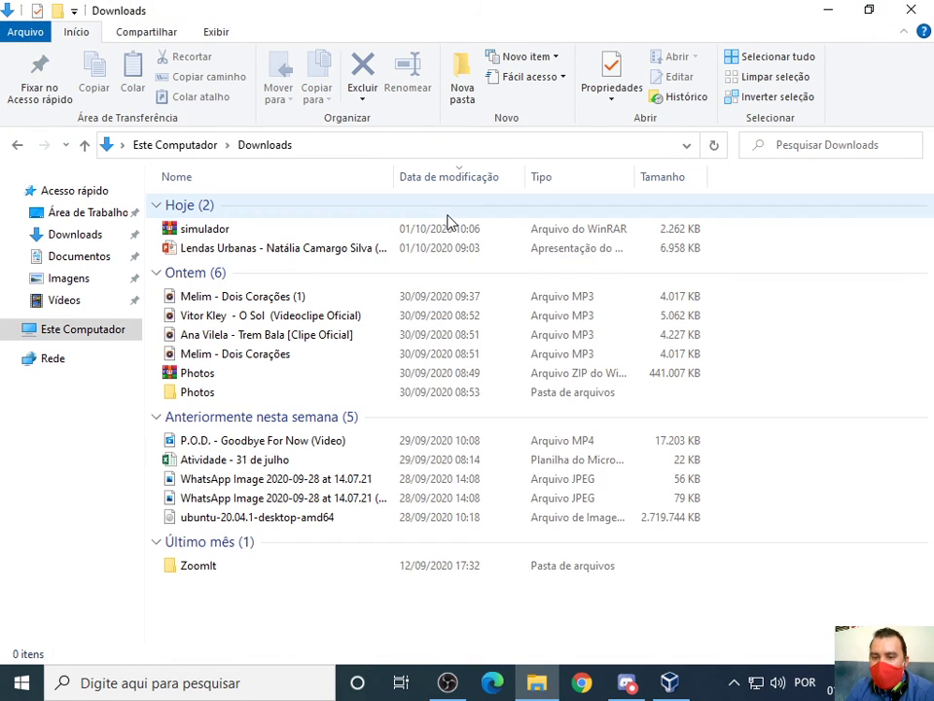
click(208, 231)
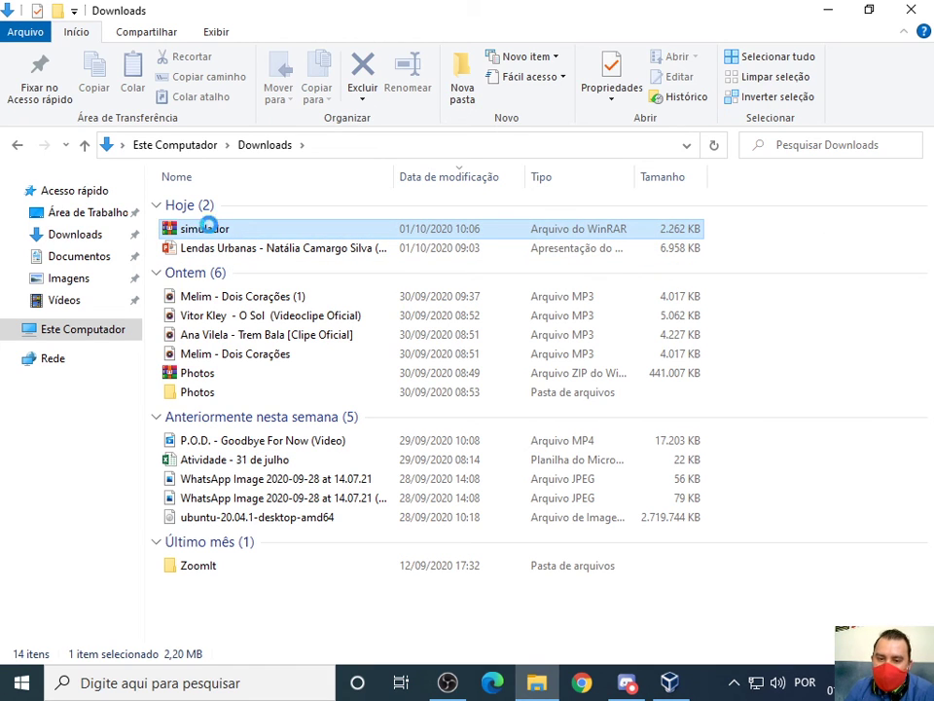
click(209, 229)
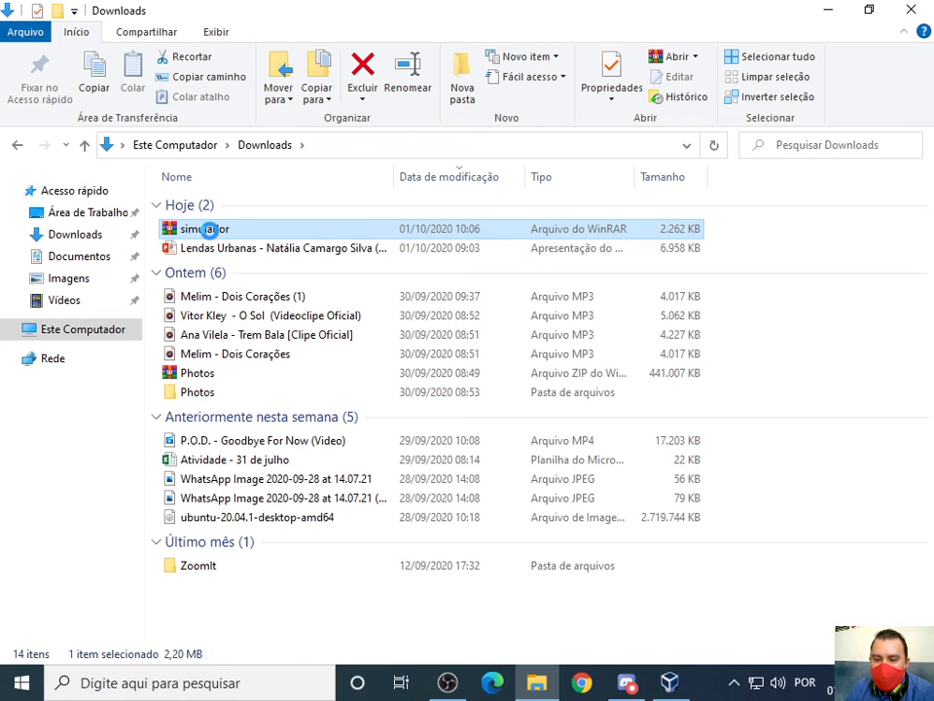
right_click(211, 230)
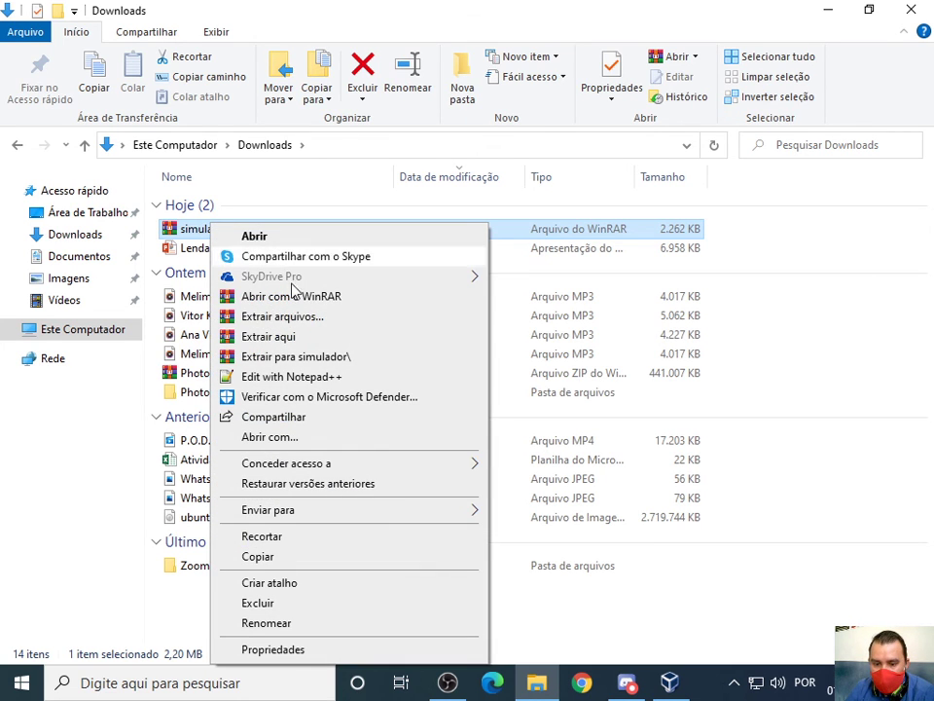
click(322, 357)
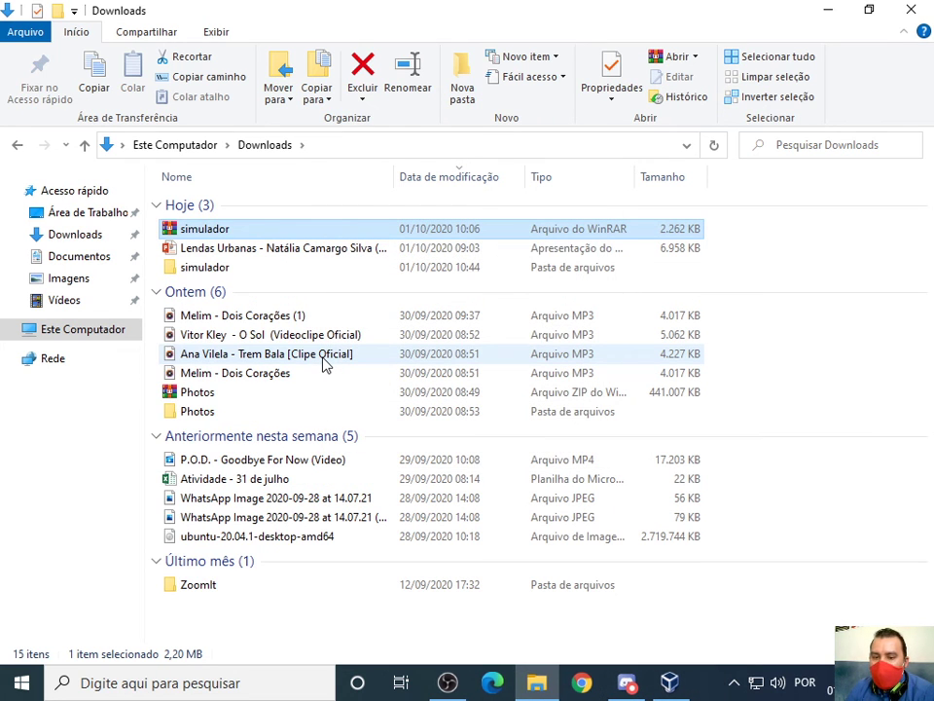
Launch the Simulador application from the nested simulador folder and start the game from the Intel Simulador de Defeitos intro.
double_click(209, 266)
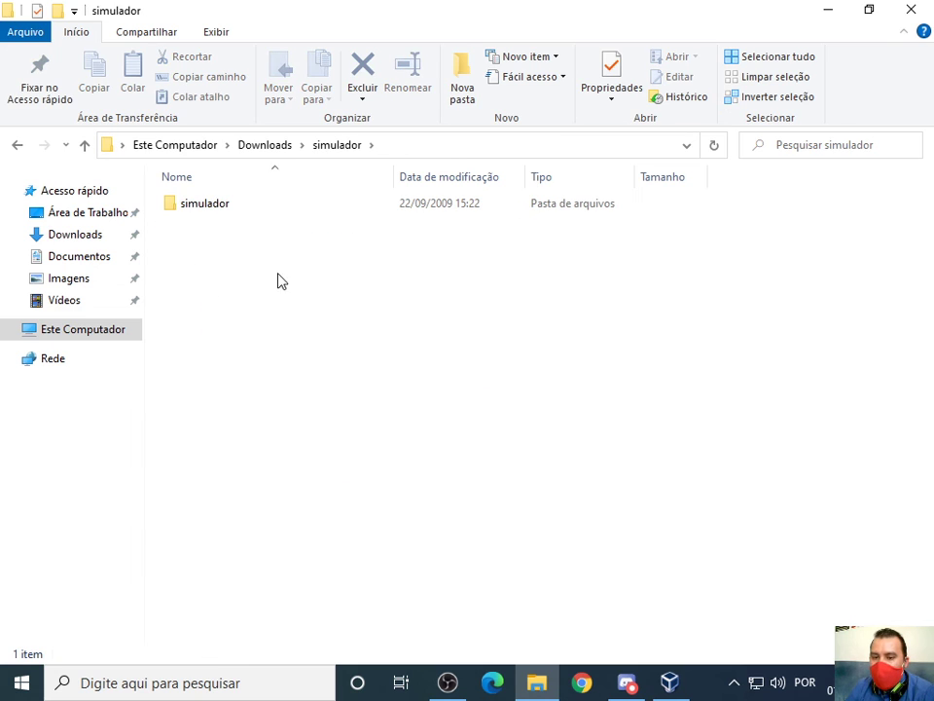
double_click(210, 204)
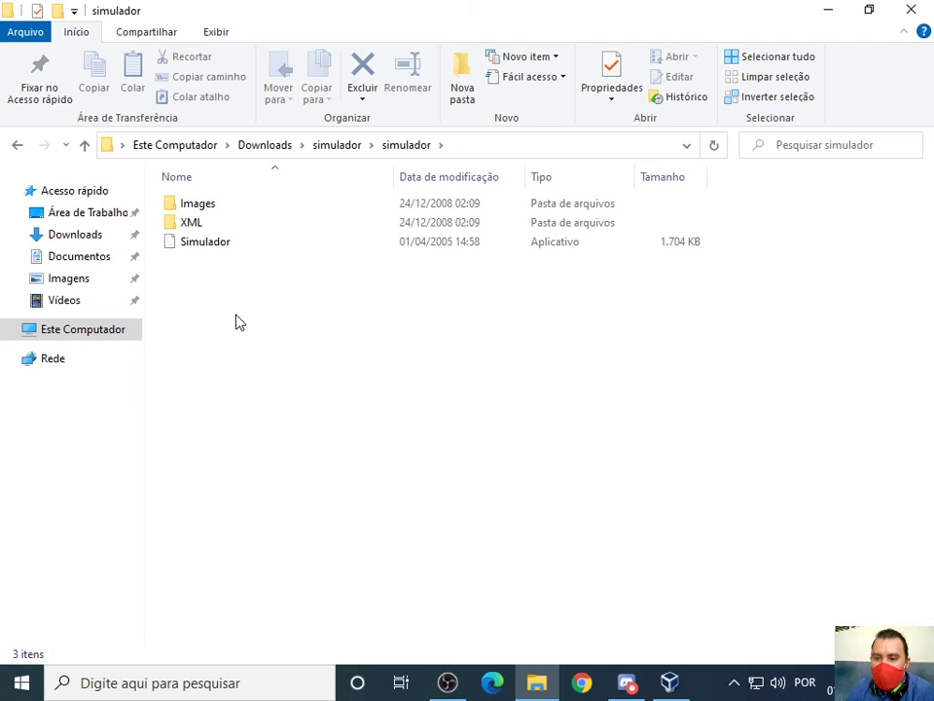
double_click(216, 245)
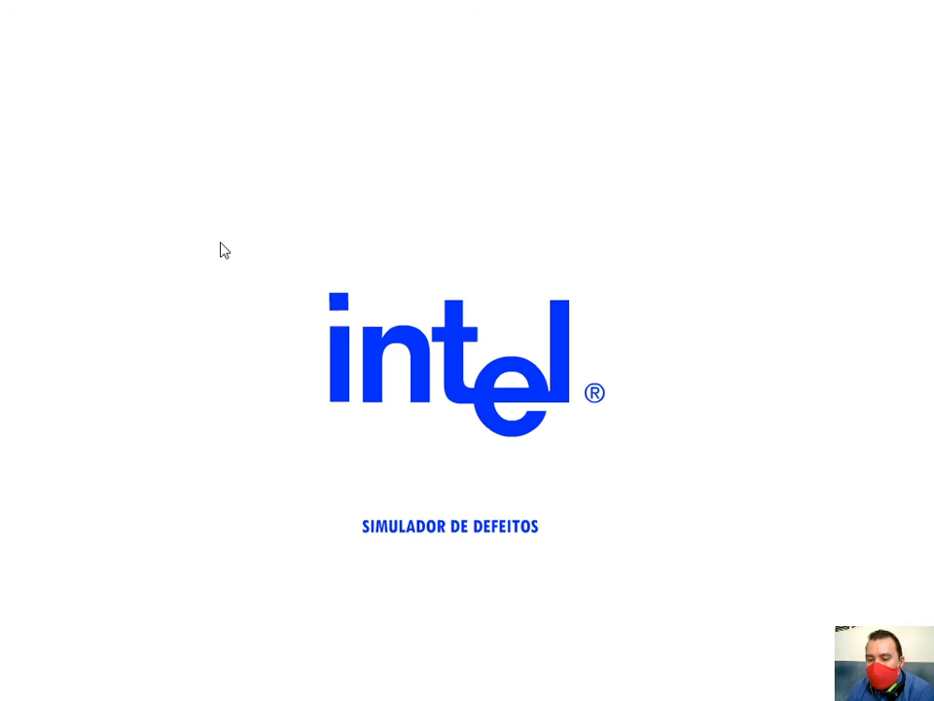
click(474, 533)
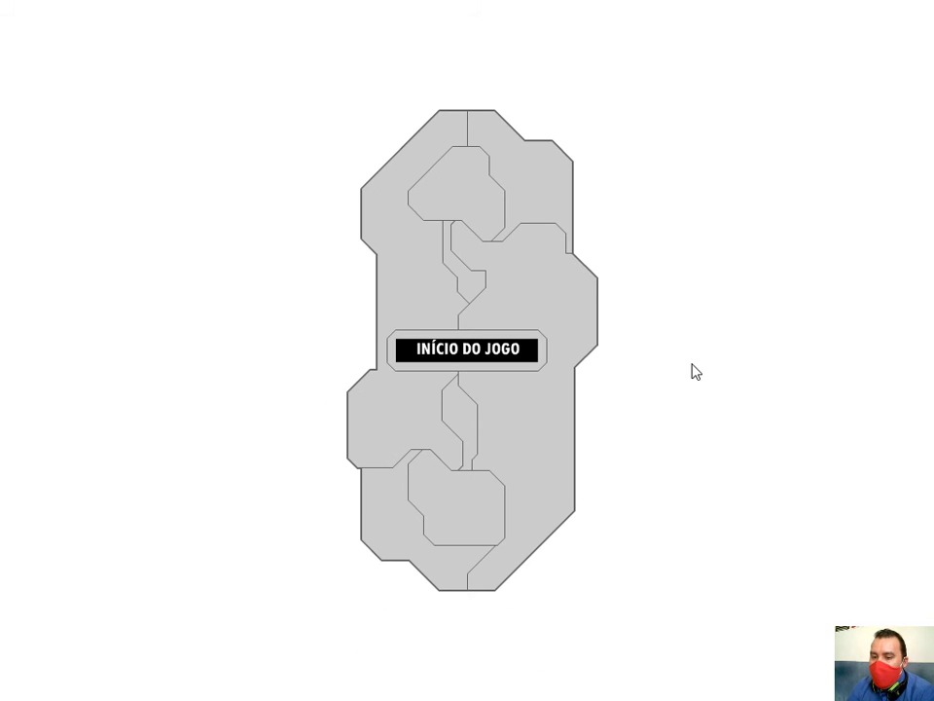
click(451, 372)
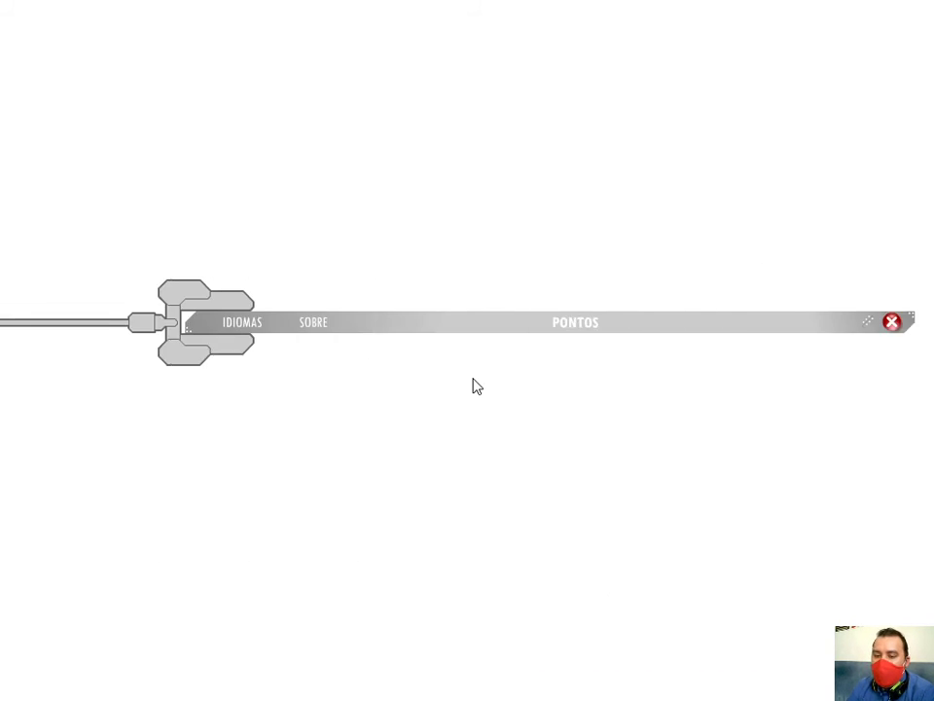